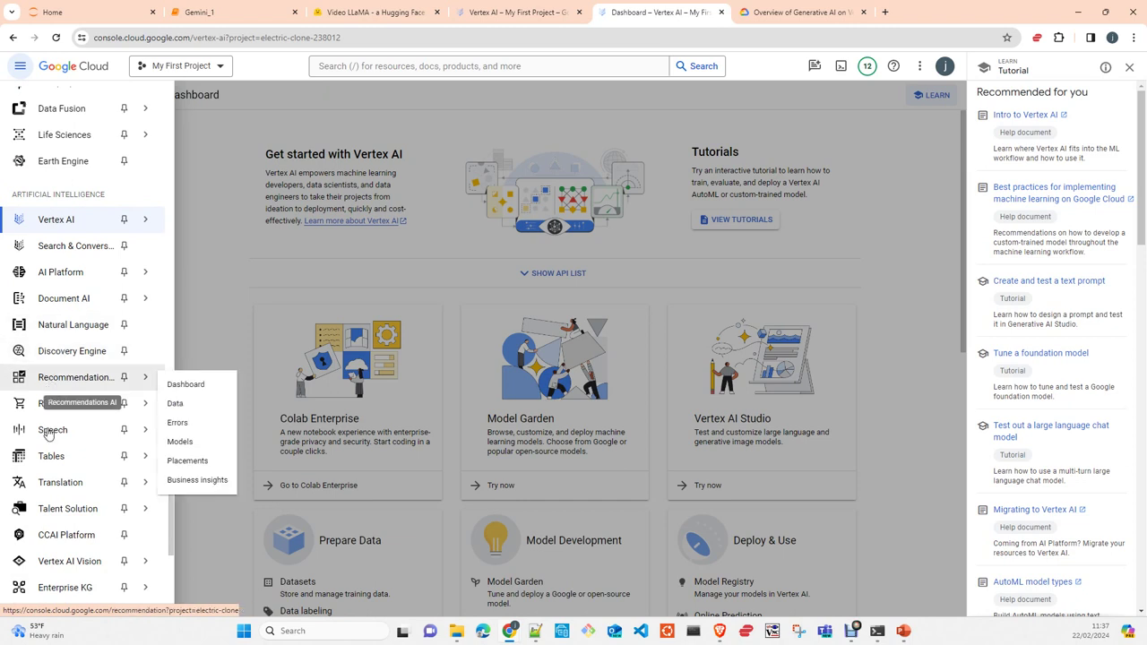
- Look through the artificial intelligence products in the navigation and open the Vertex AI dashboard
mouse_move(67, 279)
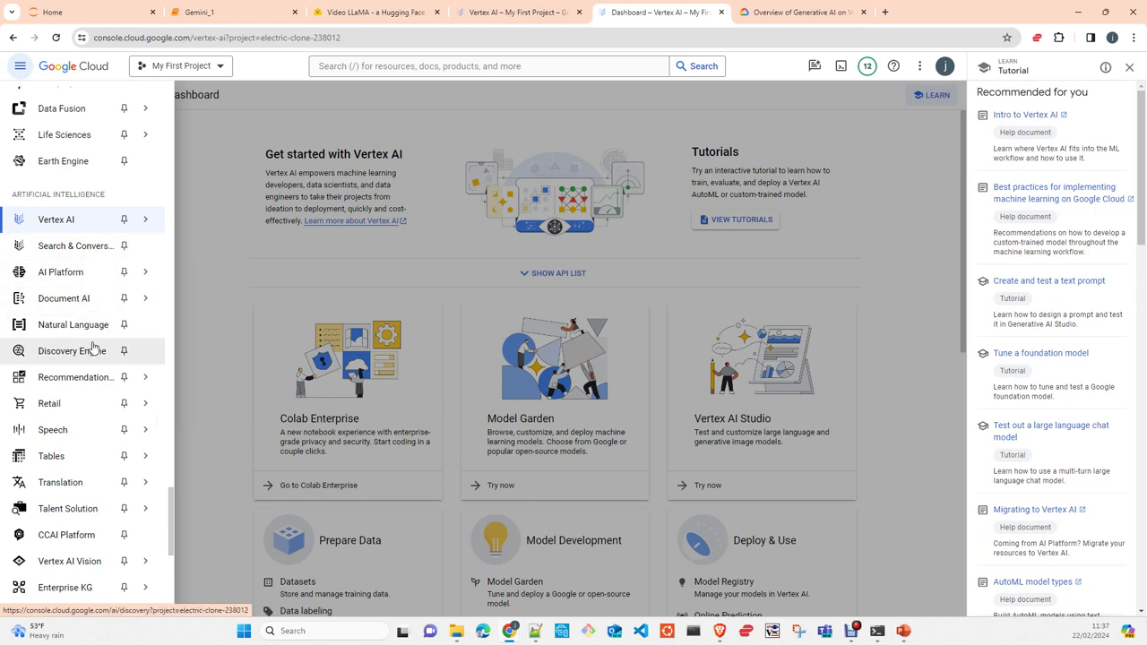
mouse_move(81, 517)
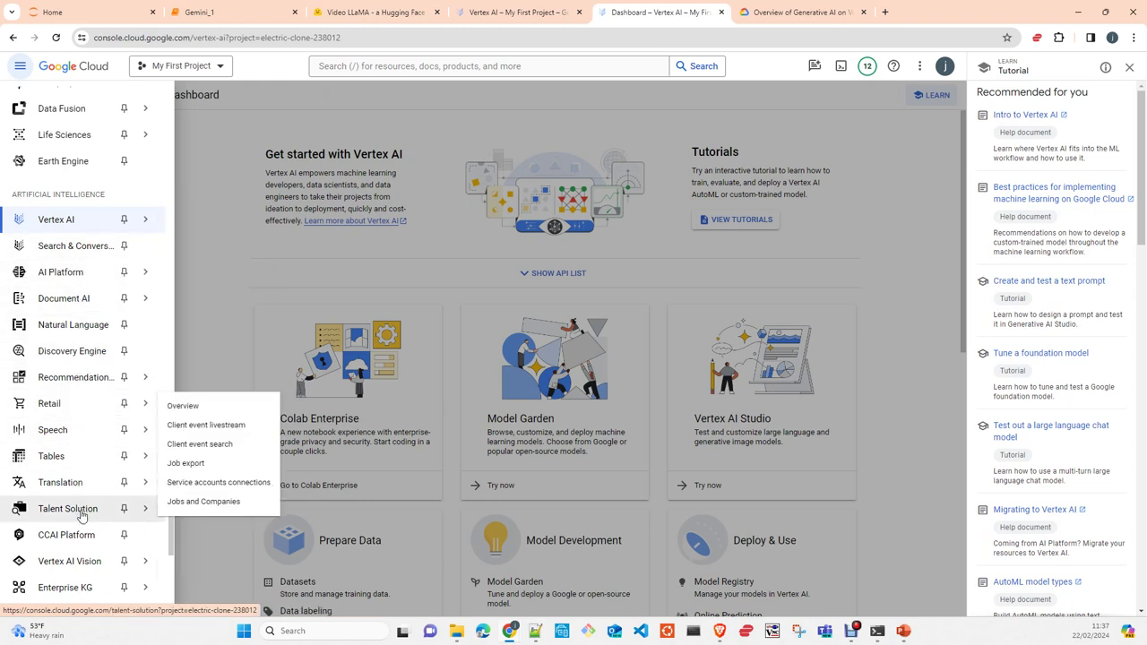
mouse_move(78, 484)
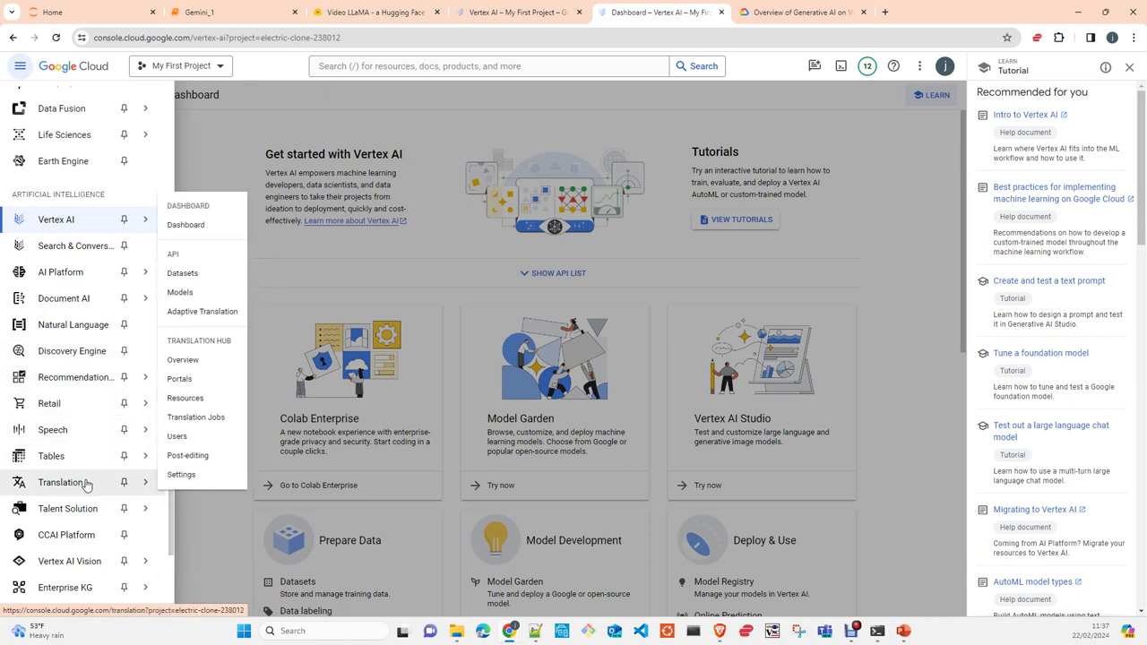
scroll(87, 484, "down", 1)
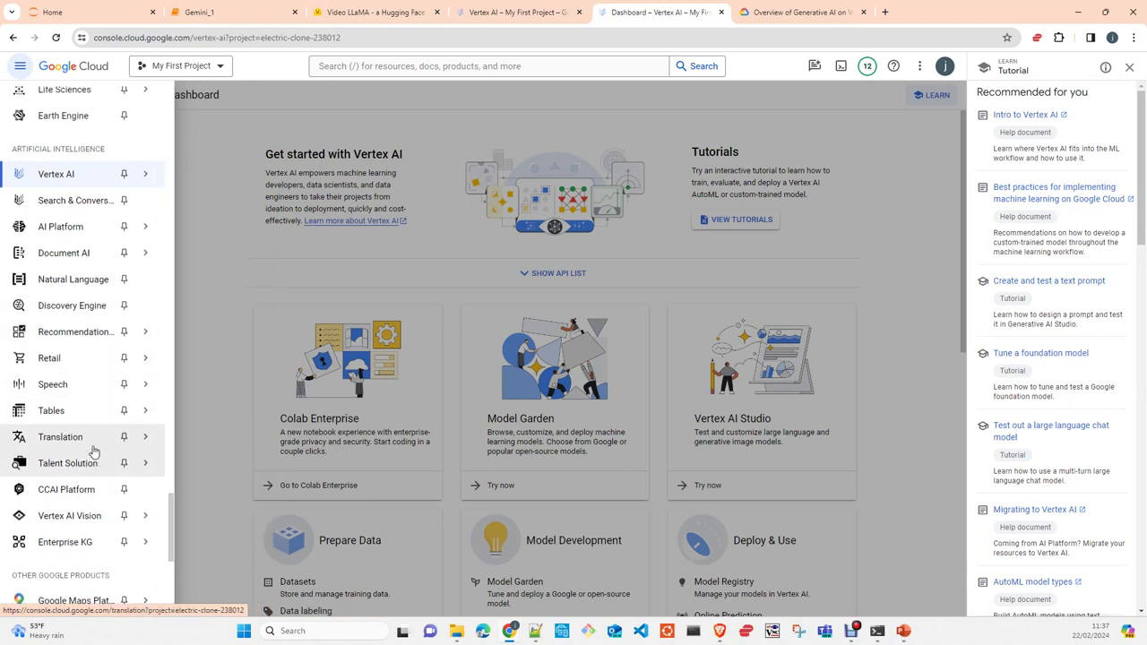
scroll(94, 453, "up", 1)
mouse_move(83, 220)
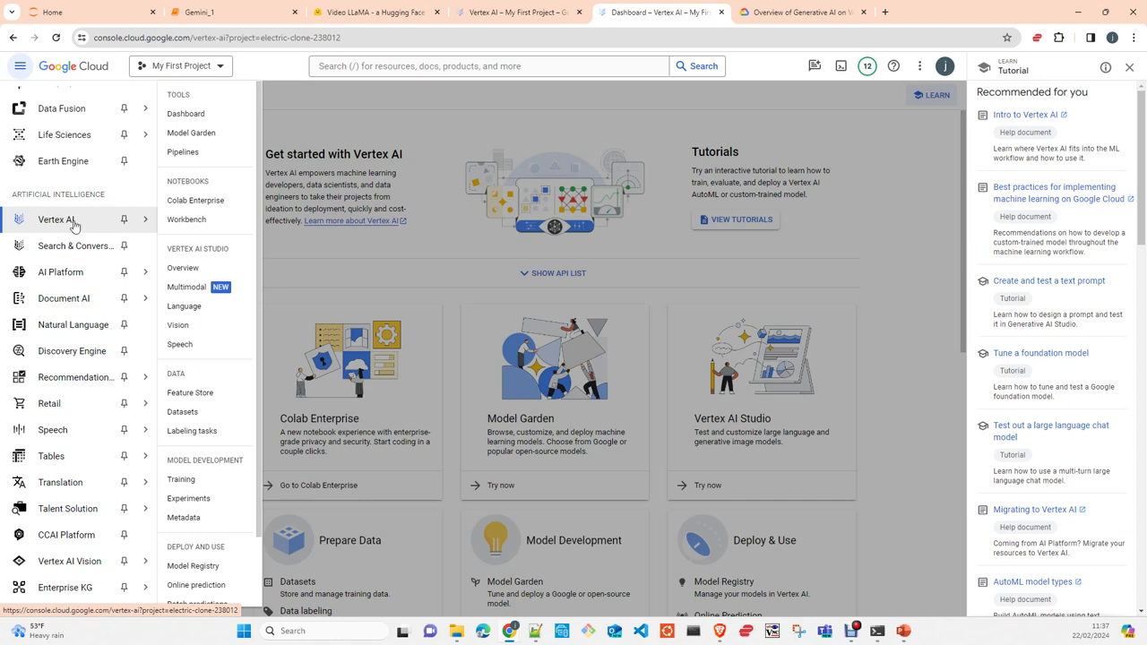
left_click(206, 115)
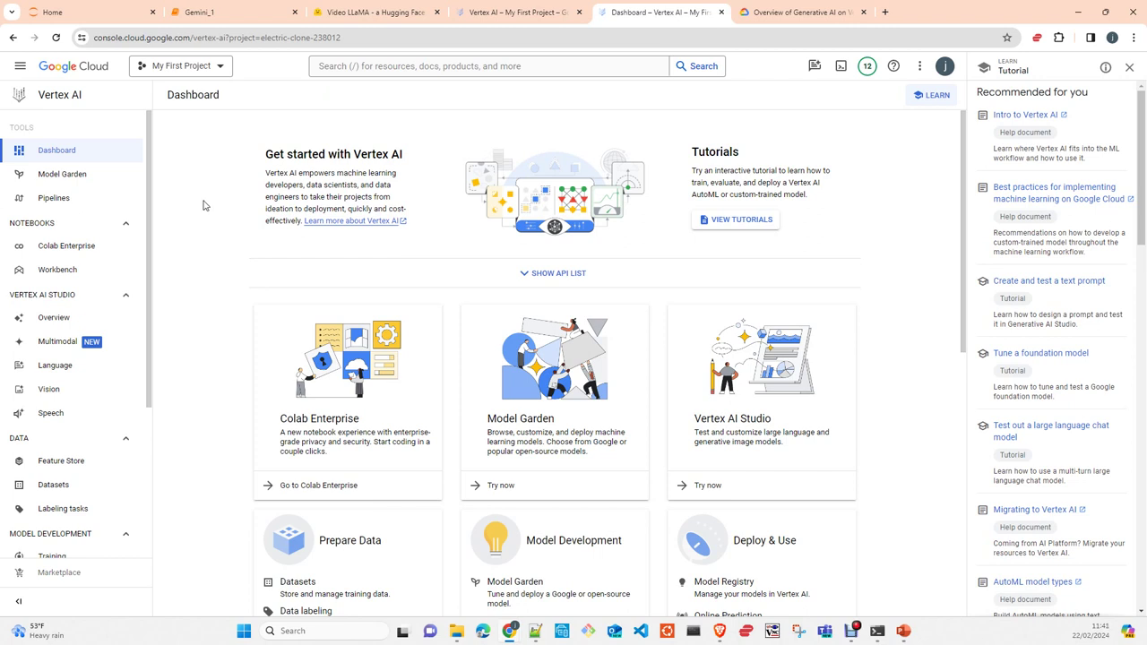
- Open the single-turn prompt design page from the Multimodal section of Vertex AI Studio
left_click(60, 327)
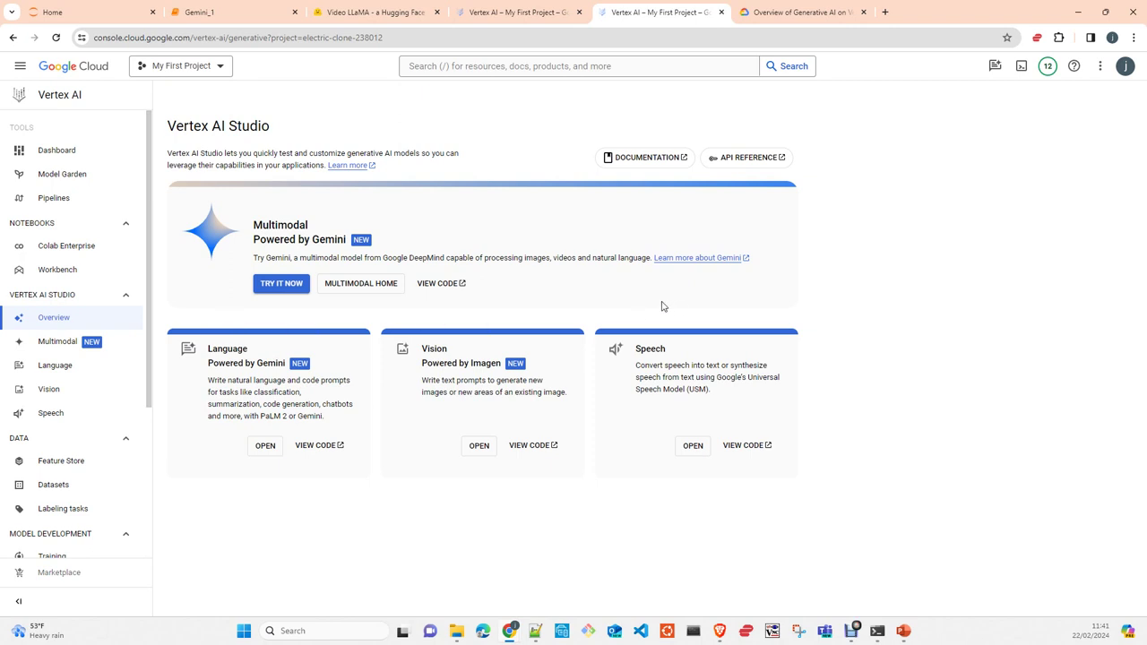
left_click(54, 346)
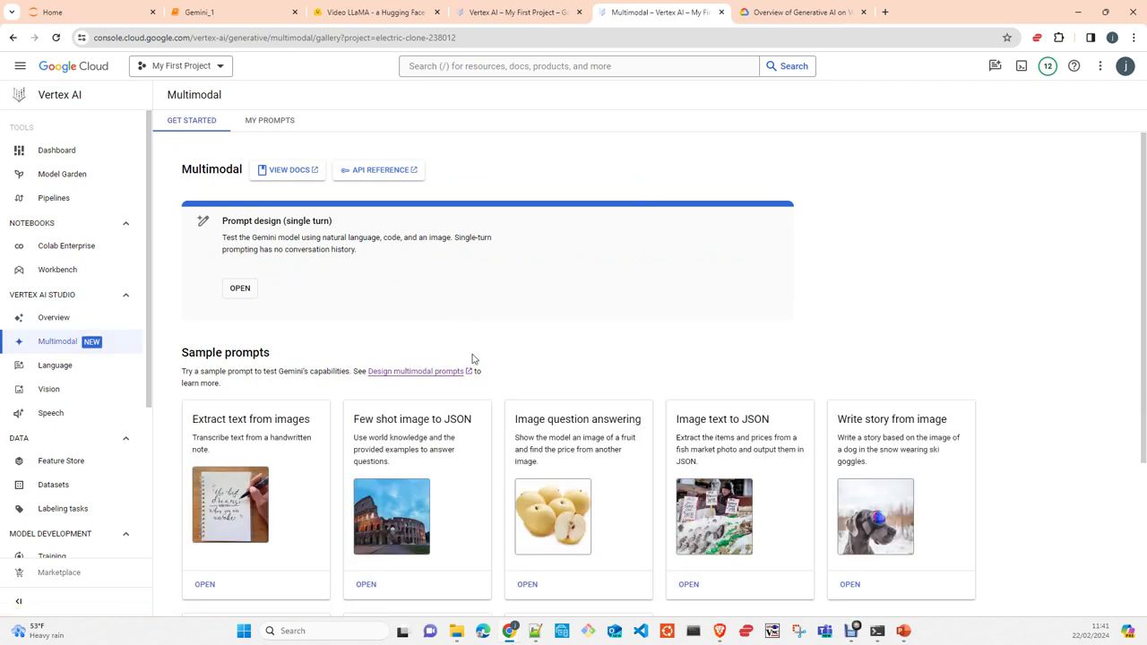
left_click(238, 299)
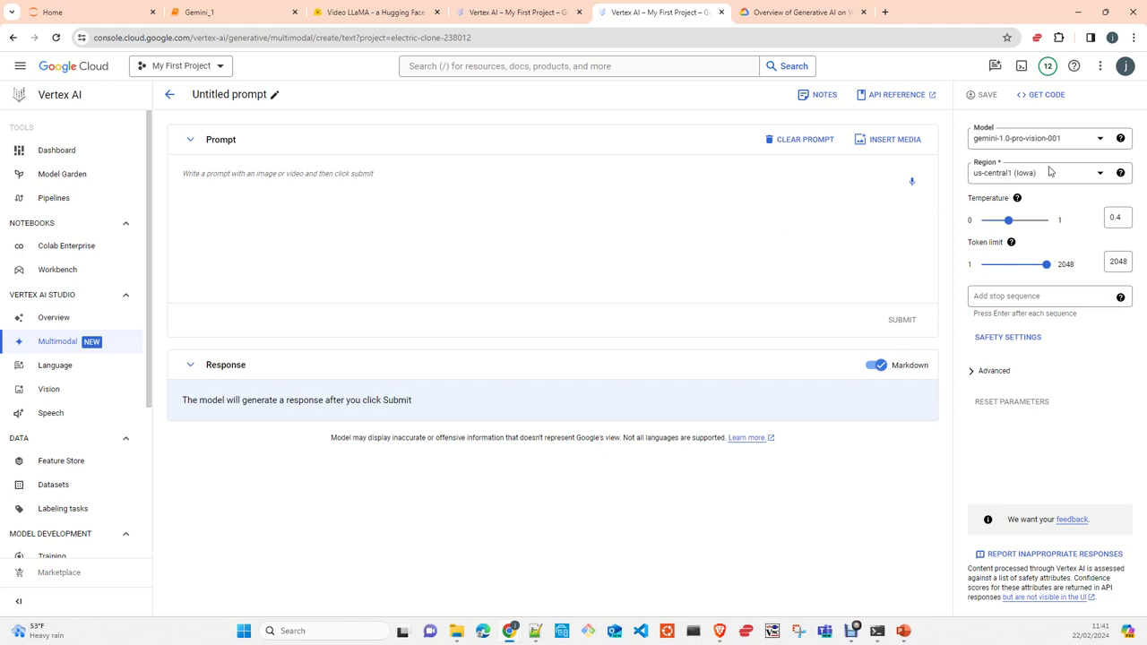
- Choose the gemini-1.0-pro-vision-001 model and set the region to europe-west2 (London)
left_click(1099, 142)
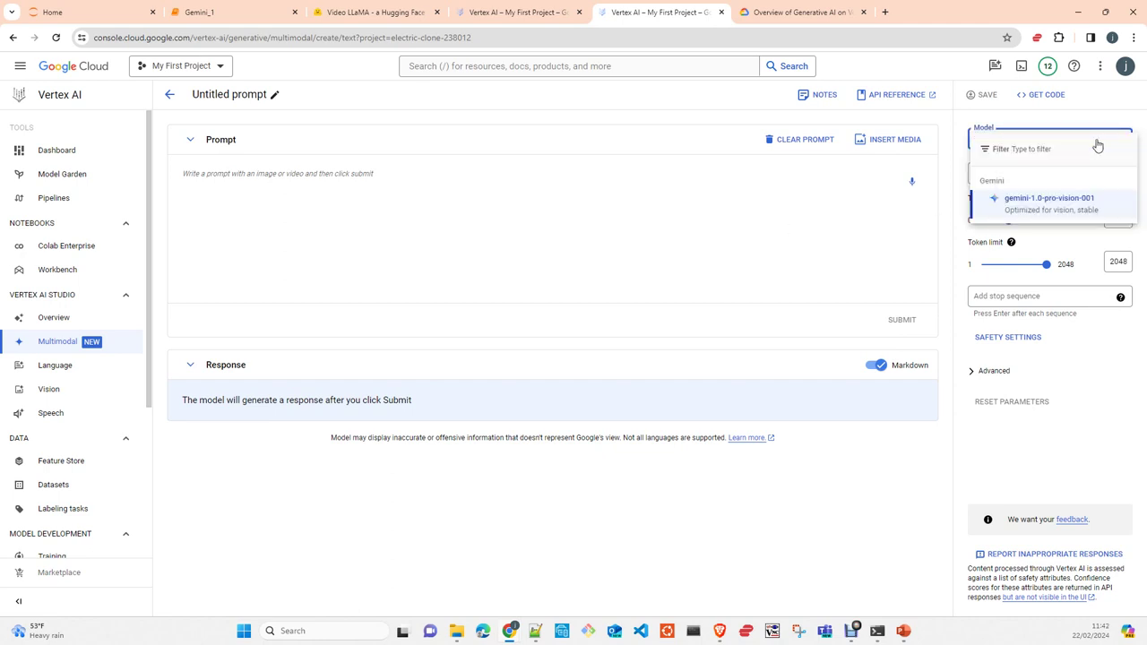
left_click(1066, 201)
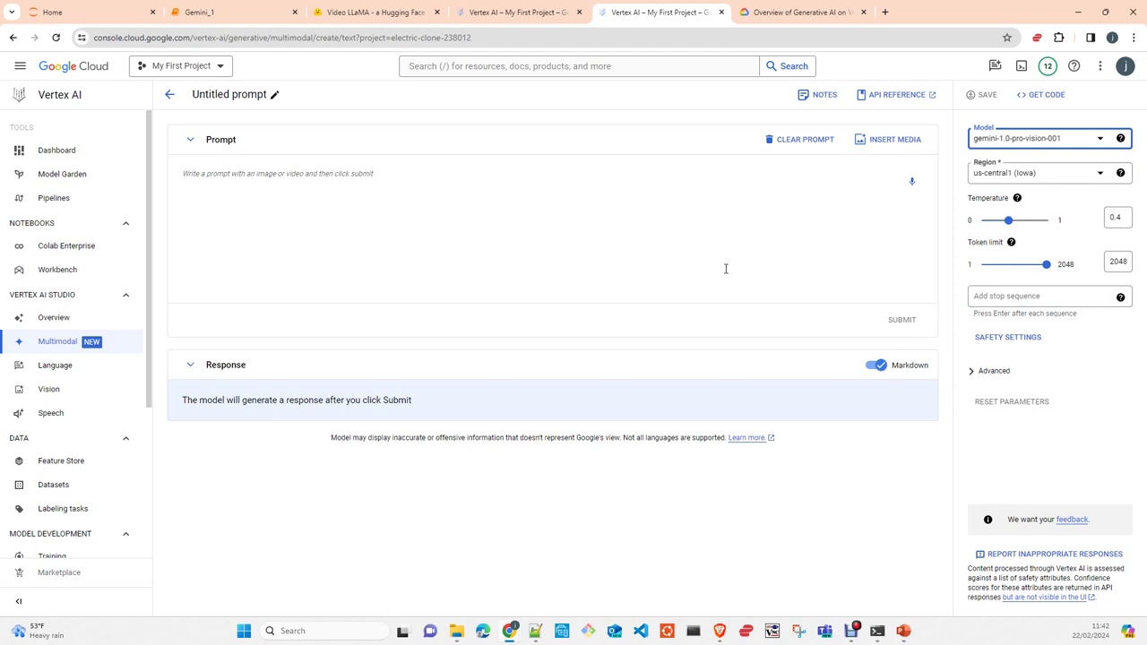
left_click(1098, 175)
left_click(1099, 174)
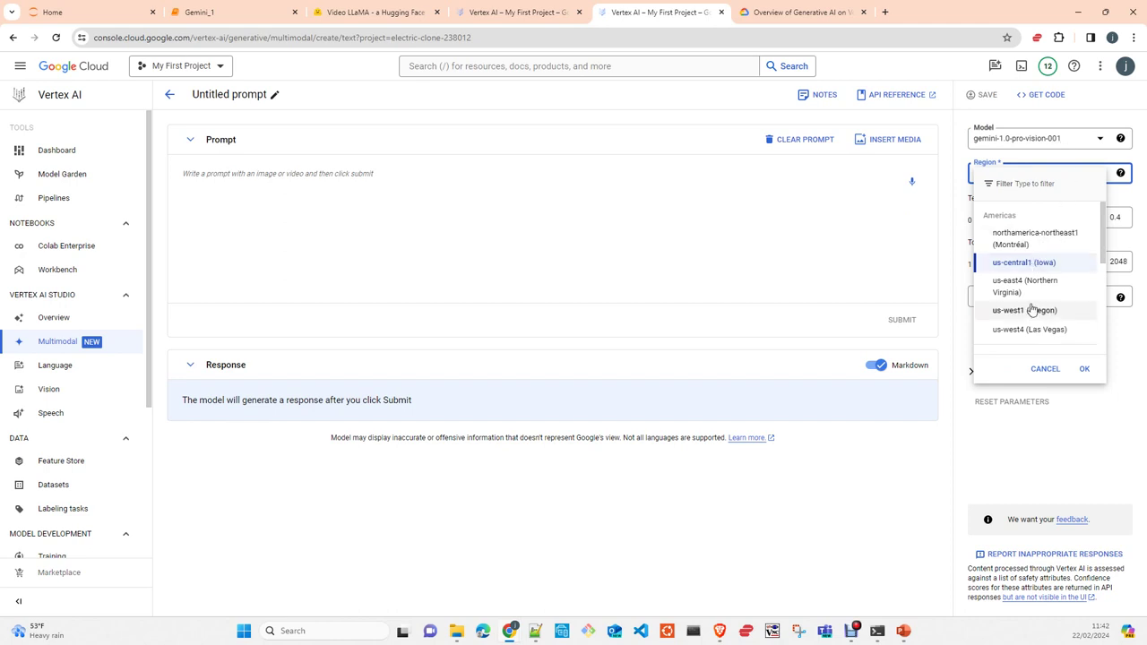
scroll(1031, 309, "down", 5)
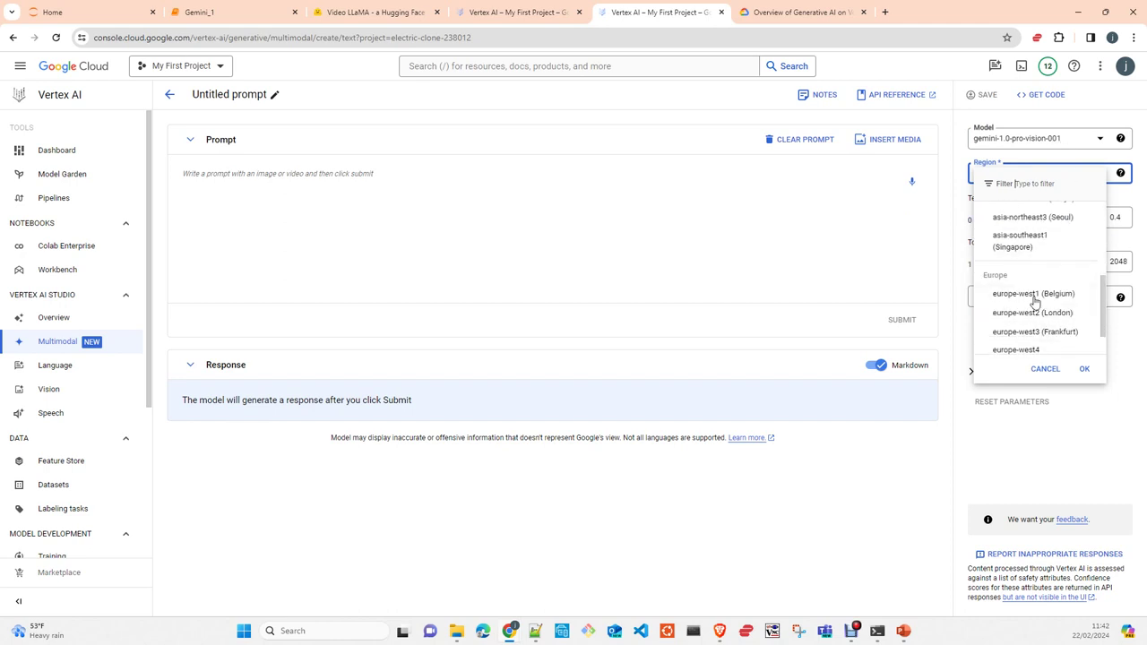
scroll(1036, 286, "up", 3)
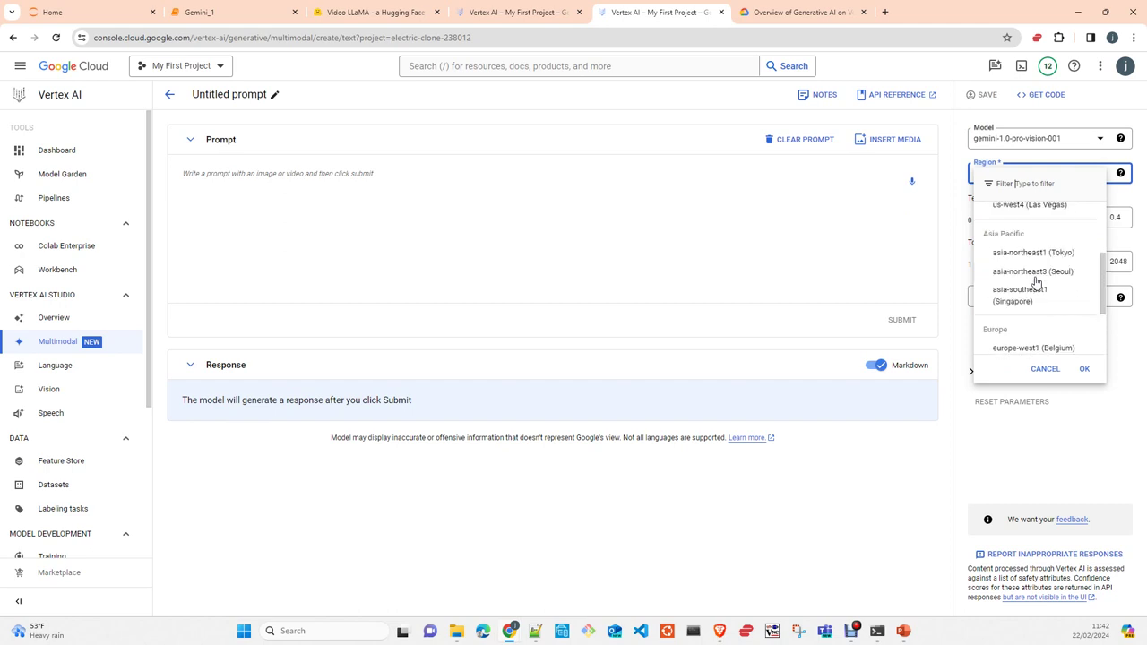
scroll(1036, 282, "up", 4)
scroll(1022, 322, "down", 3)
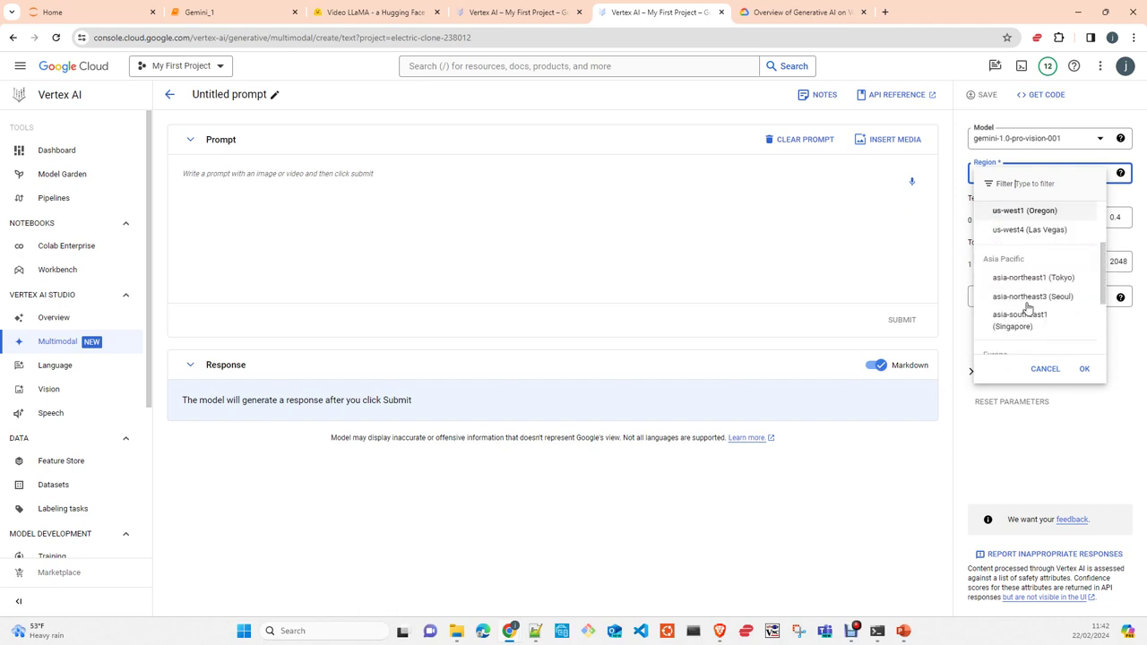
scroll(1028, 308, "down", 2)
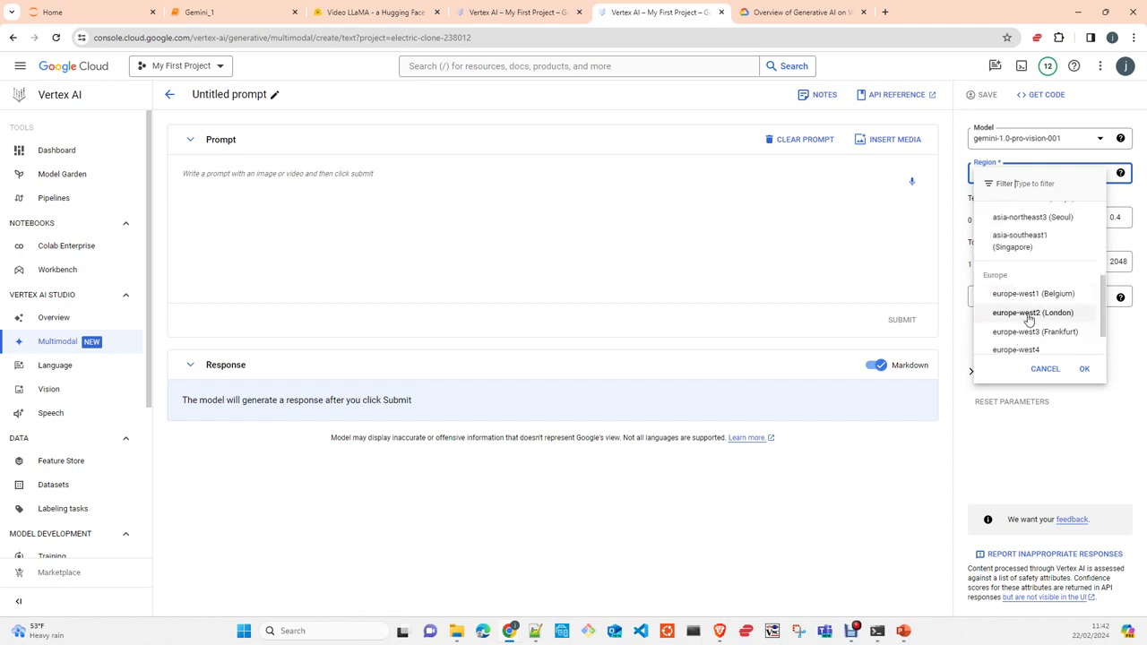
left_click(1028, 314)
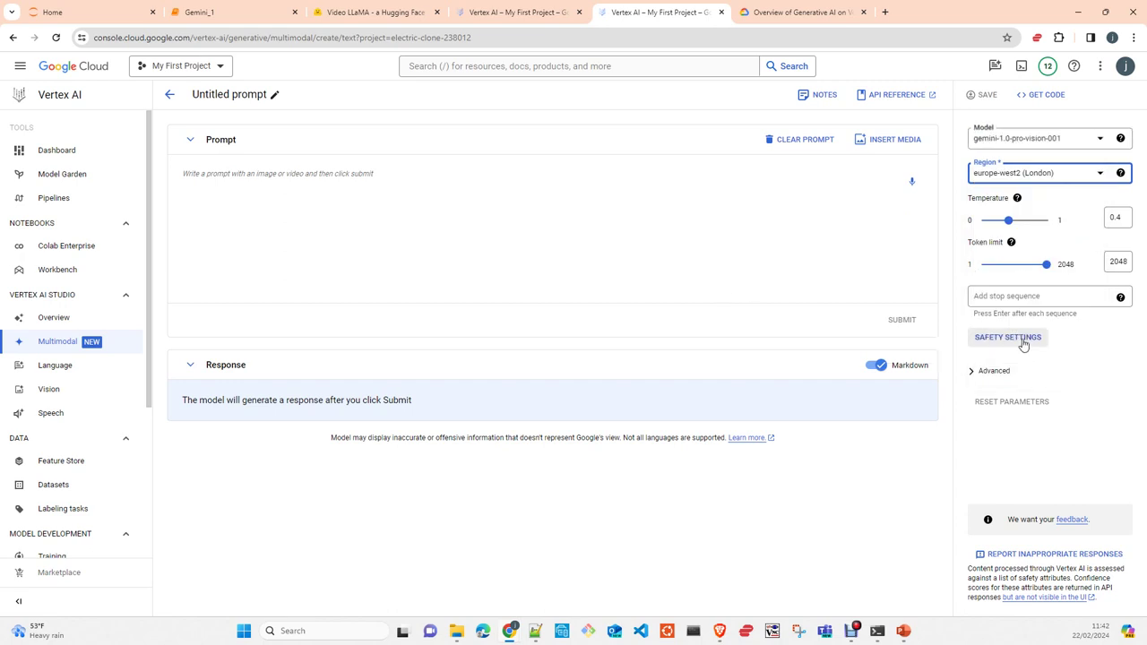
- Expand the advanced model parameters and review the response, Top-K, Top-P and grounding options
left_click(995, 373)
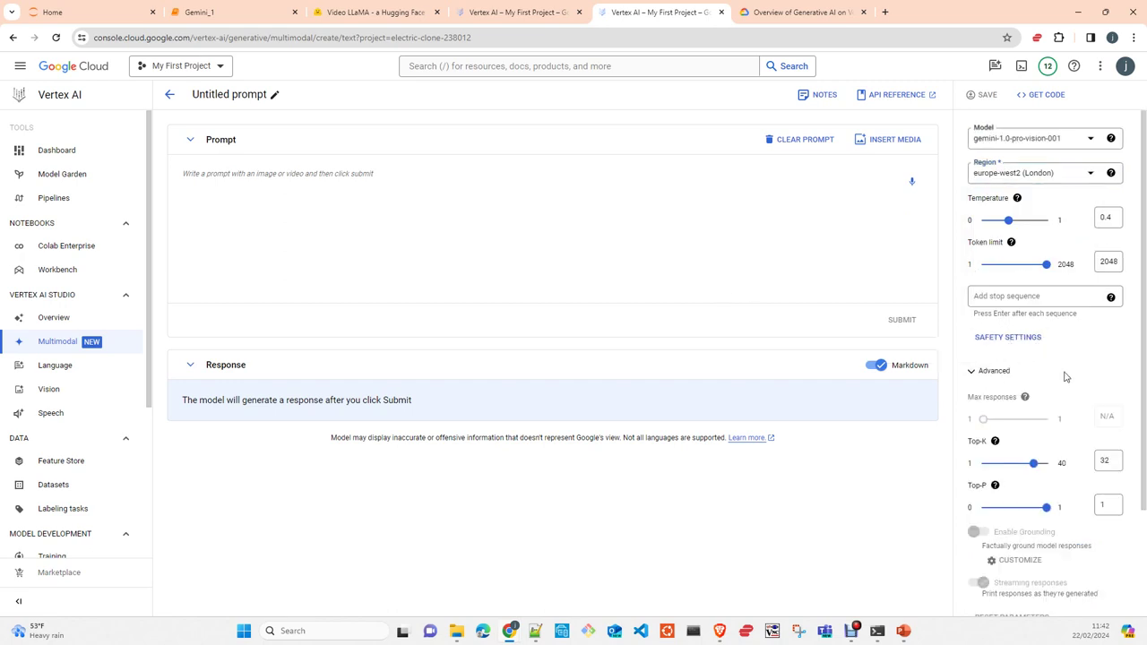
scroll(1066, 377, "down", 3)
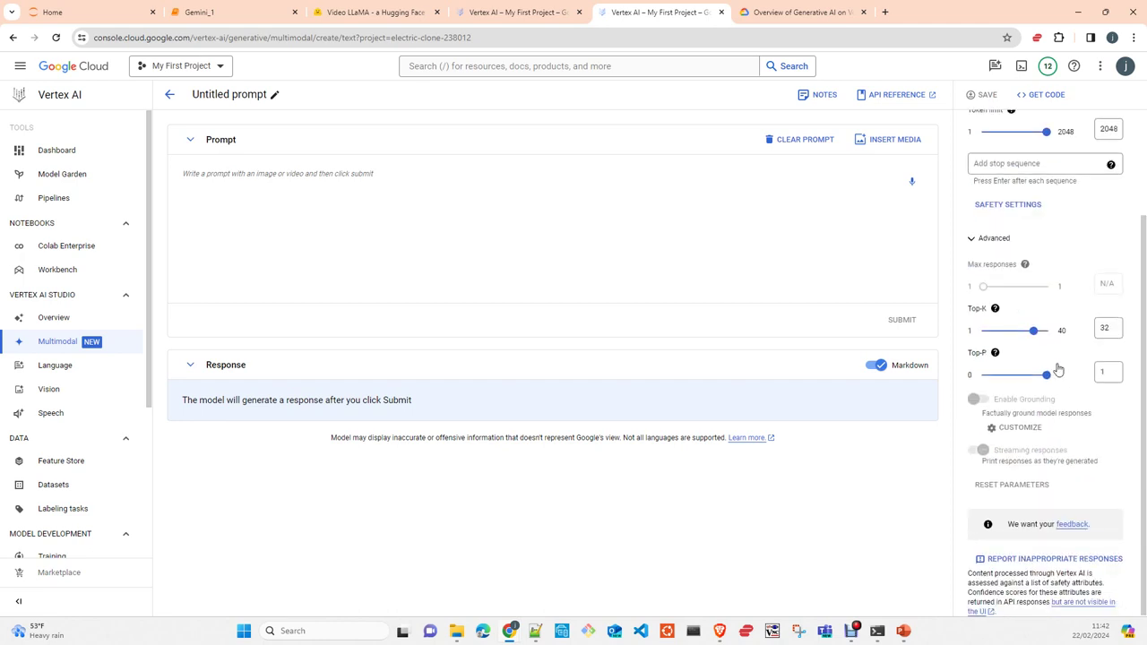
scroll(1053, 380, "up", 3)
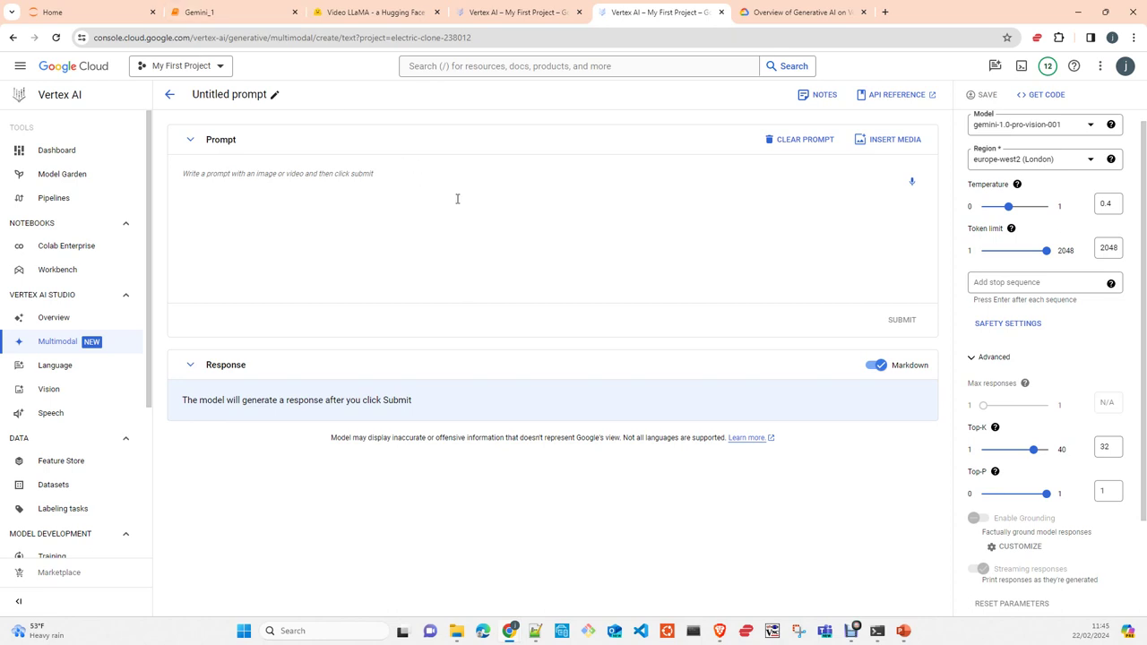
- Switch to the test1 prompt in the other browser tab, and view the part1 video in Media Player
left_click(510, 17)
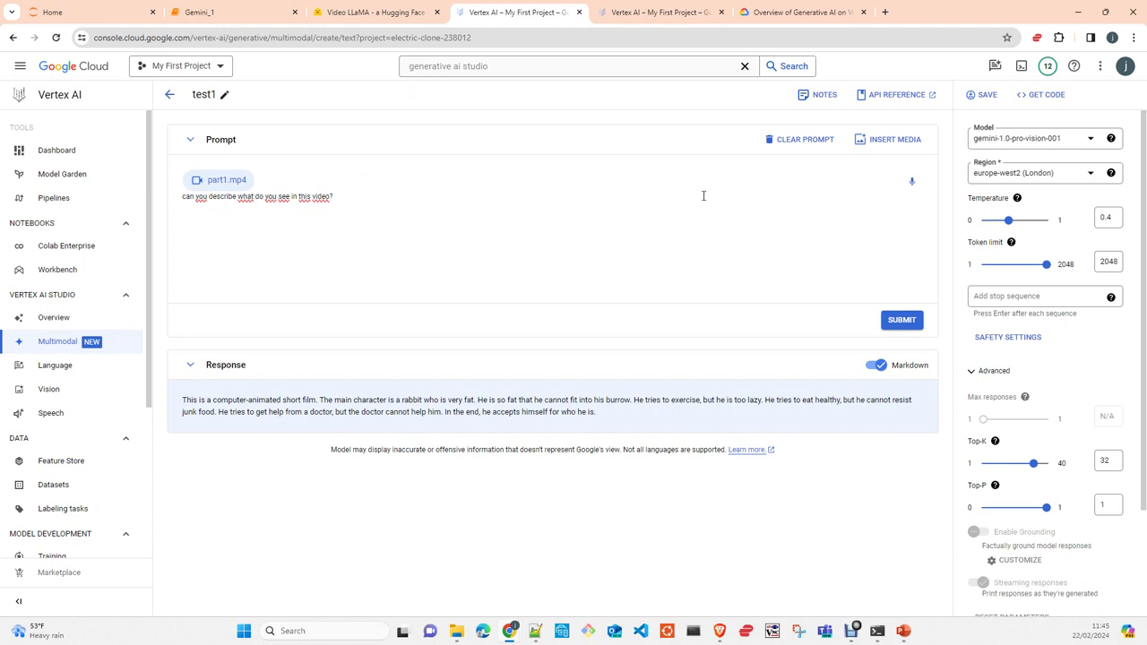
mouse_move(896, 146)
key("super+d")
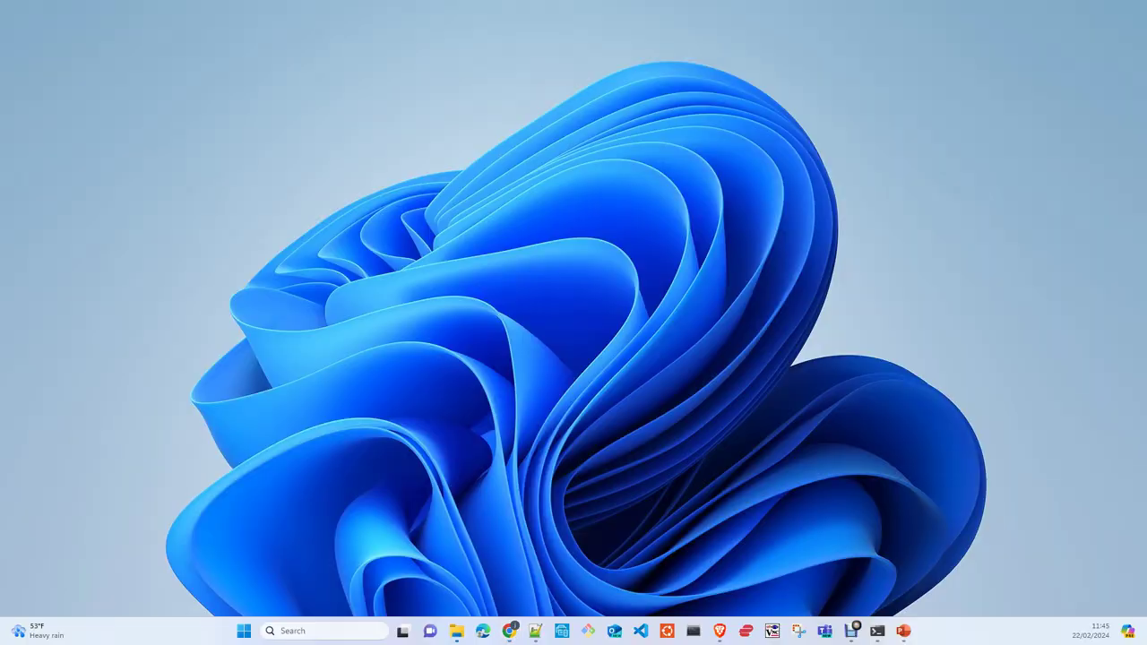
key("super+d")
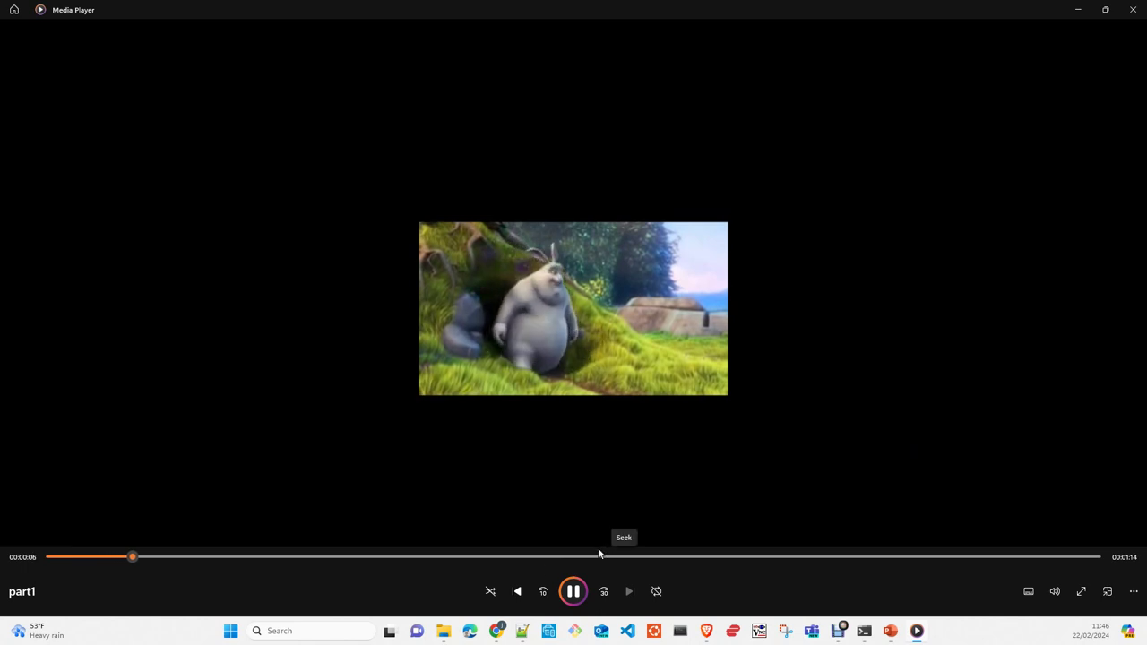
left_click(1134, 10)
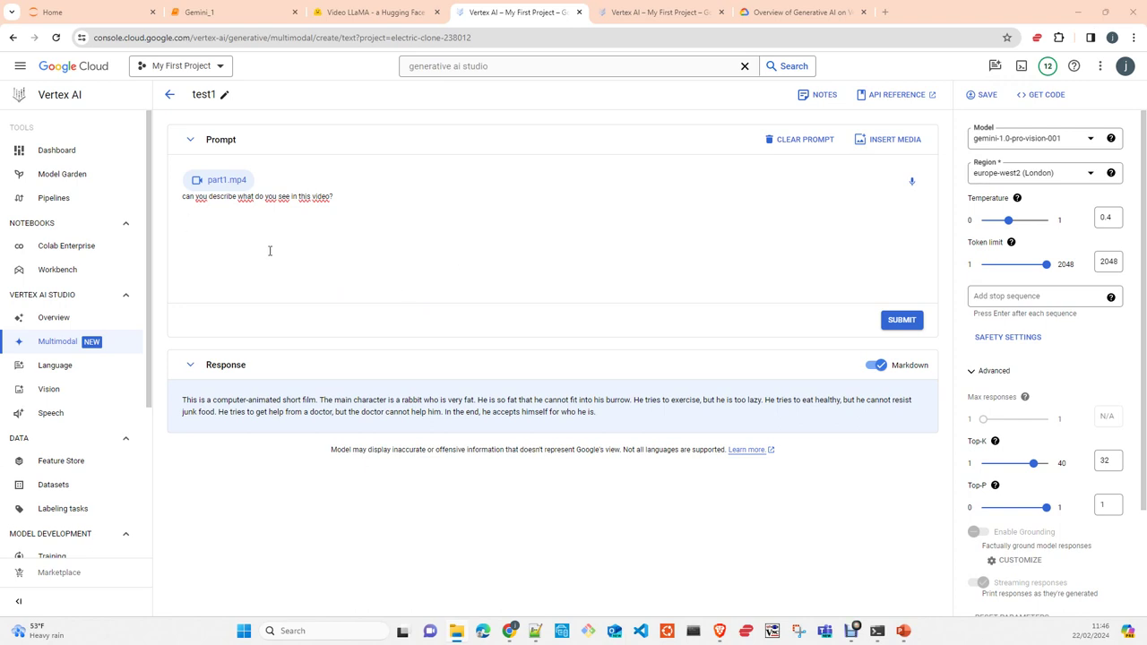
- Submit the test1 prompt about part1.mp4 and copy the whole generated response
left_click(909, 321)
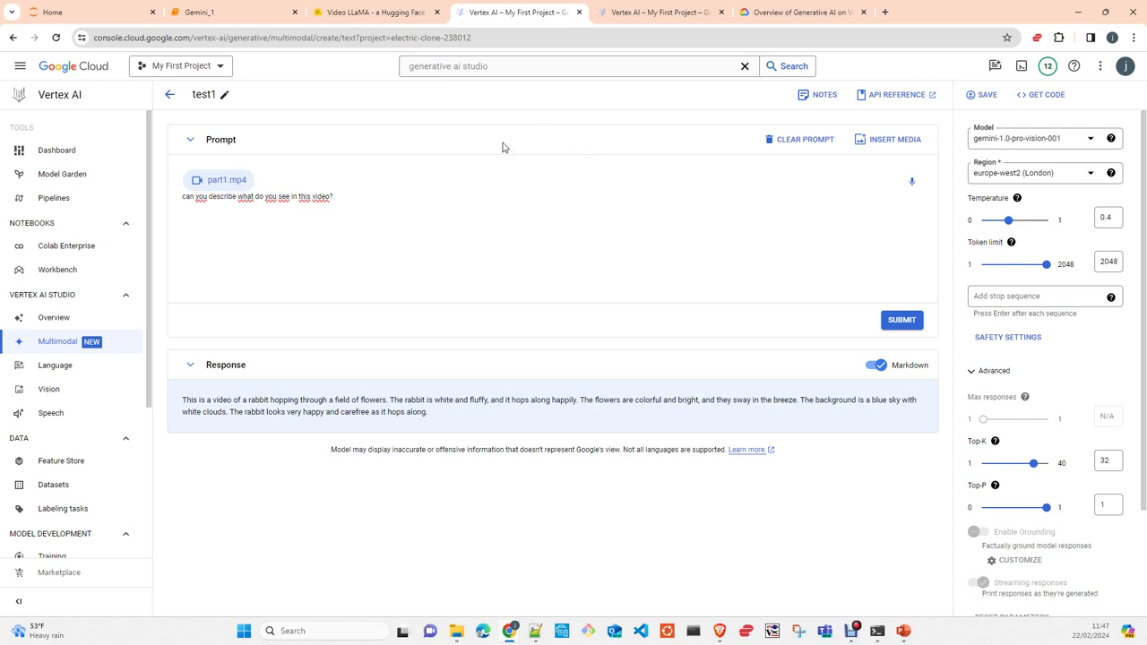
left_click_drag(432, 415, 182, 400)
right_click(249, 400)
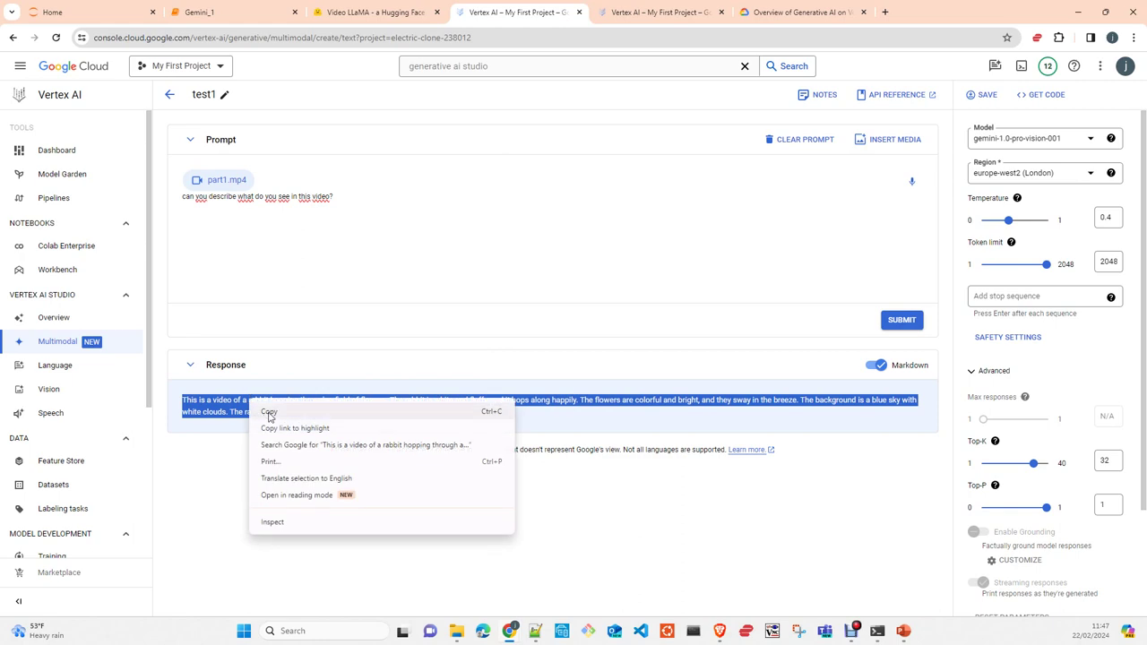
left_click(267, 415)
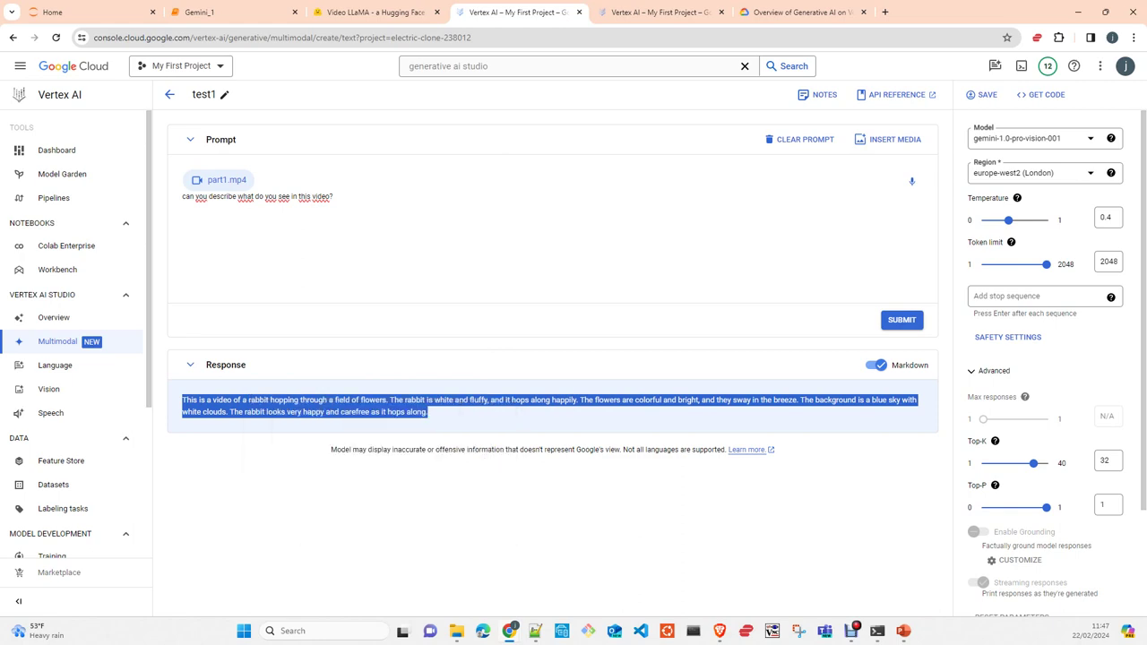
- Bring up Notepad++ and the forest.jpg image, moving each window out of the way of the browser
key("alt+Tab")
left_click_drag(599, 11, 266, 135)
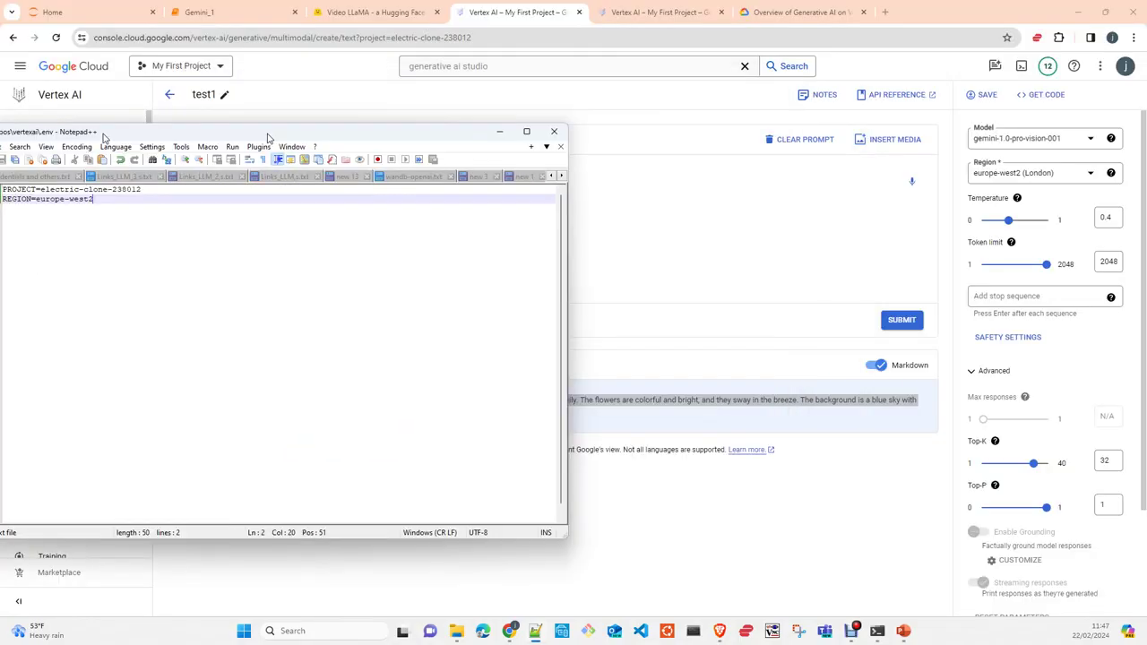
key("alt+Tab")
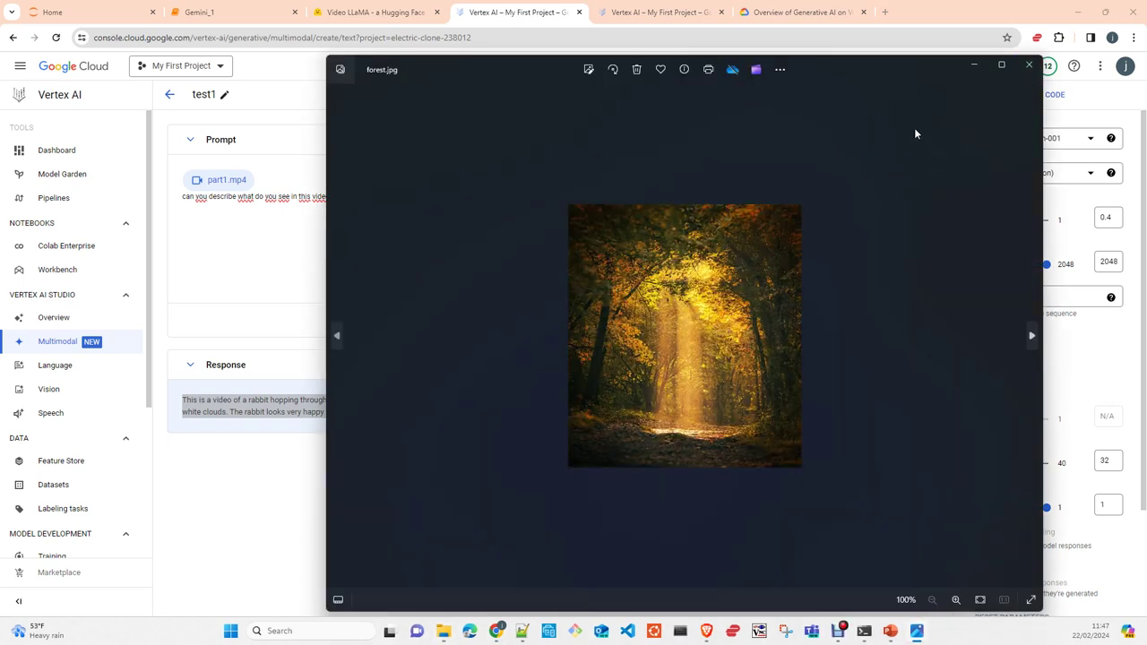
left_click_drag(887, 72, 0, 144)
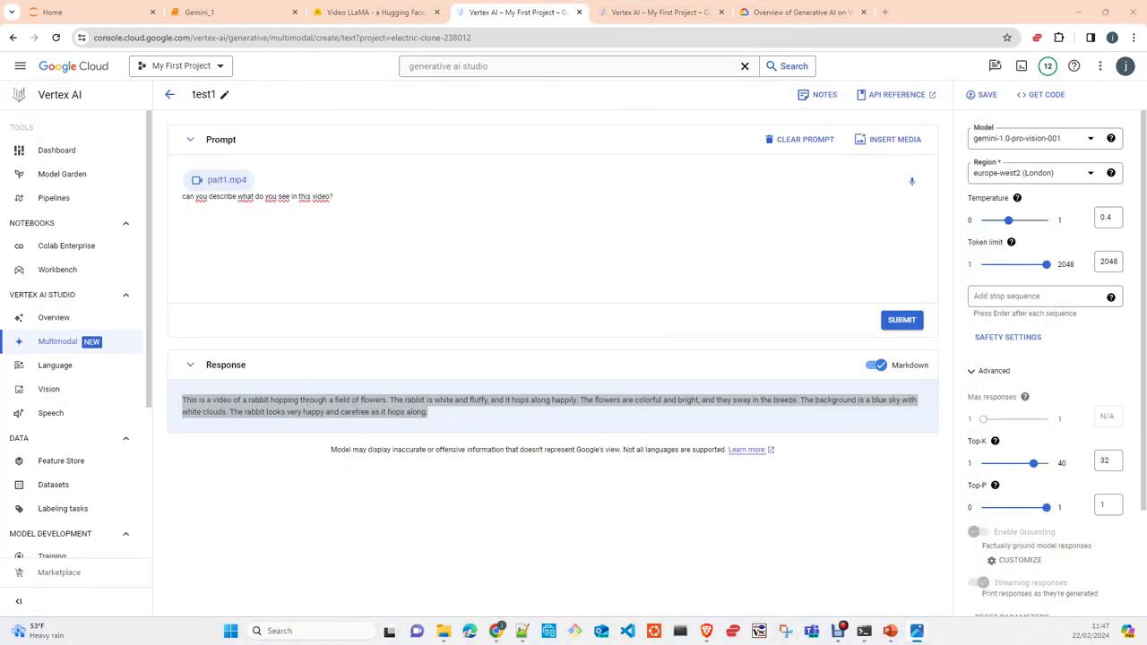
- Clear the test1 prompt and insert the forest.jpg image as its media
left_click(812, 142)
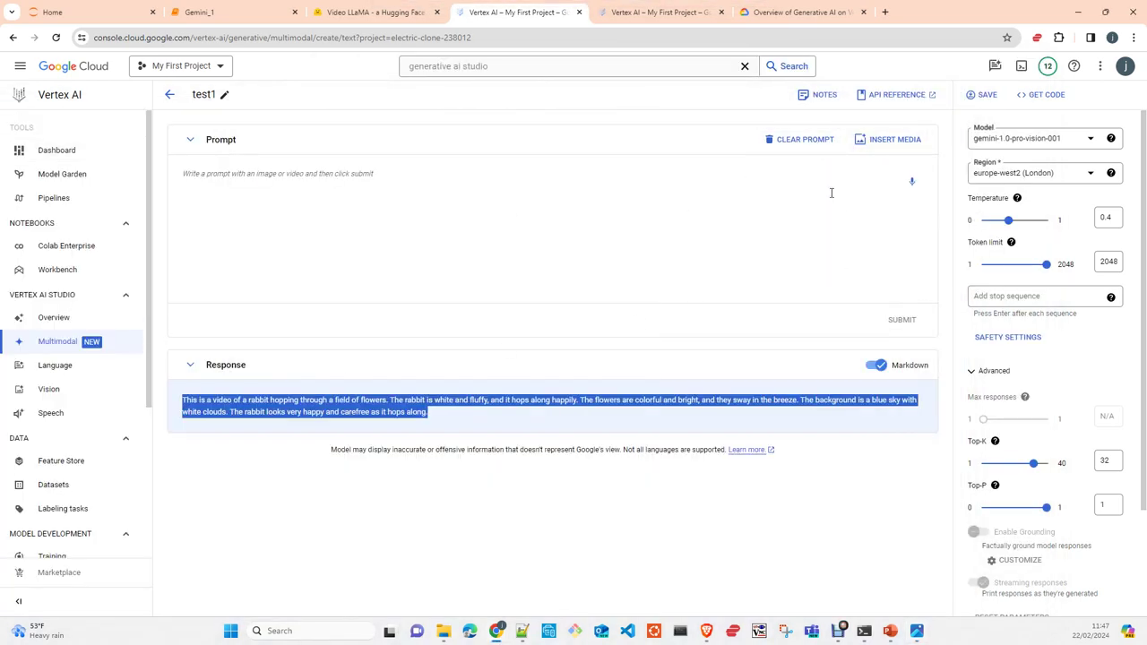
left_click(891, 143)
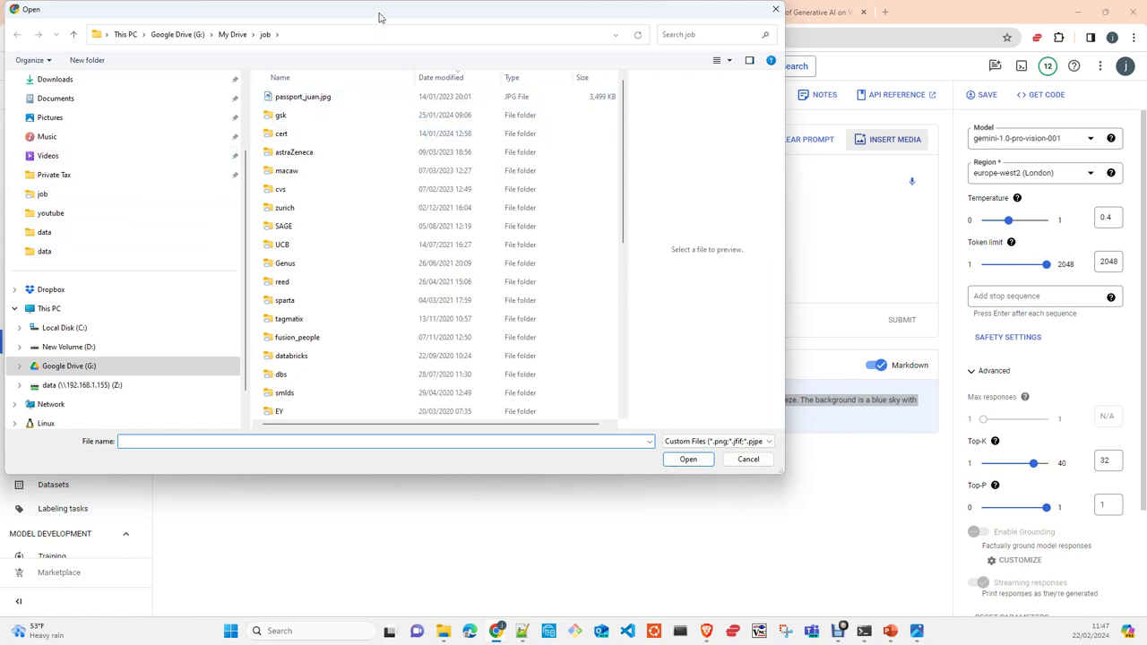
left_click_drag(381, 18, 0, 147)
key("Escape")
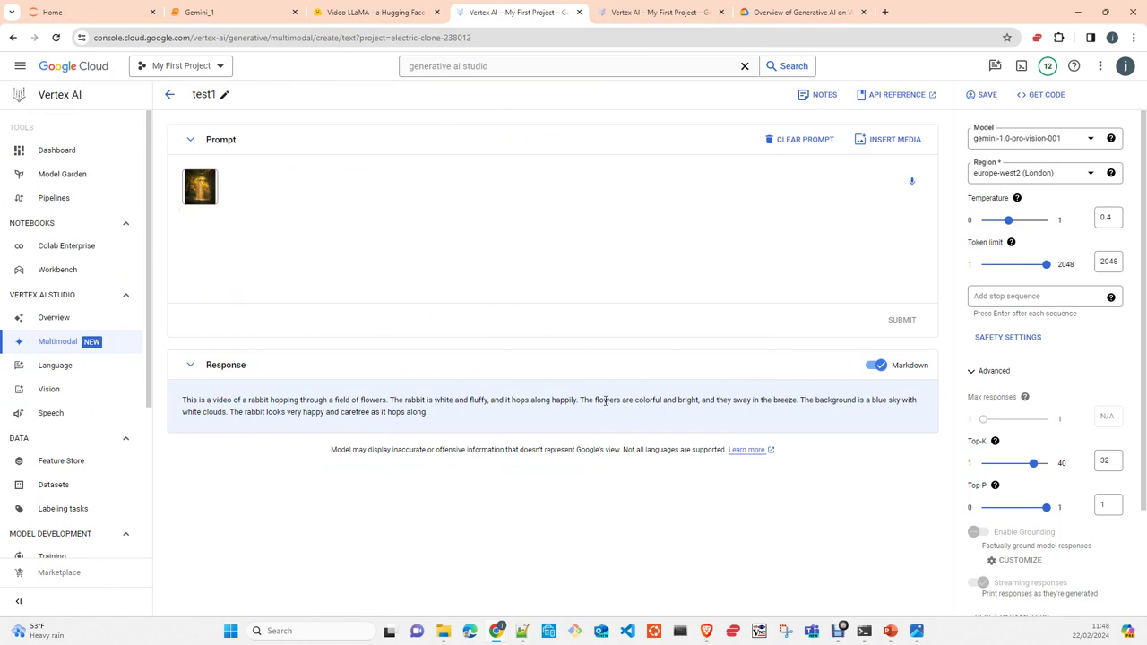
- Submit the prompt "can you describe what you see in this image?" for the inserted forest image
type("can")
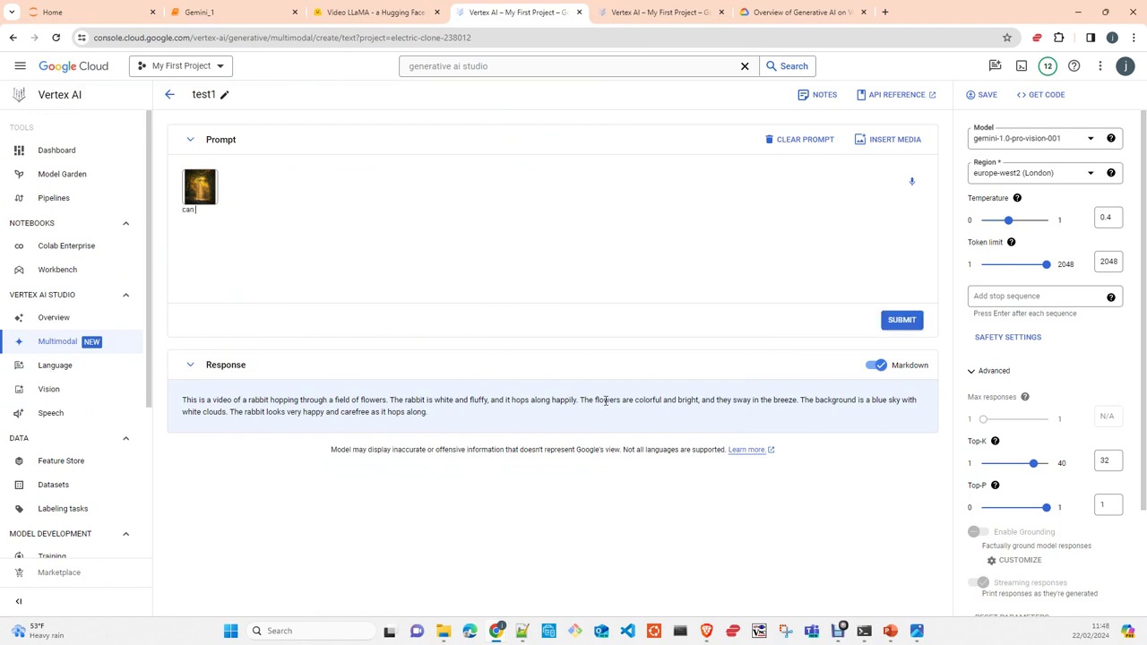
type(" you describe what you see in thi")
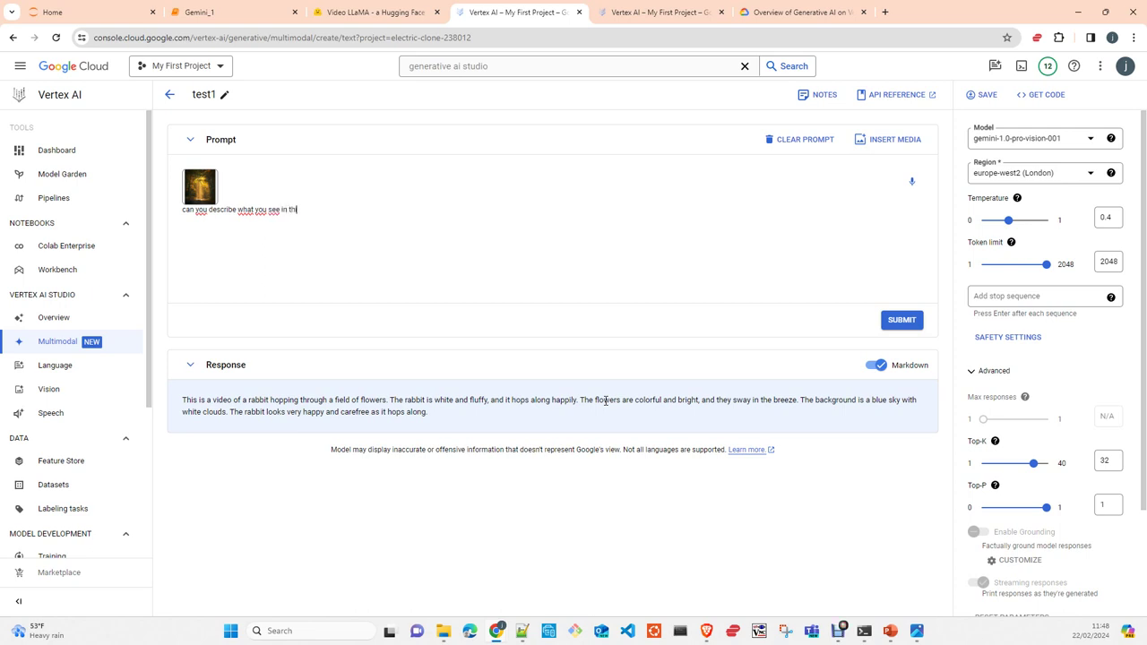
type("s image?")
left_click(901, 320)
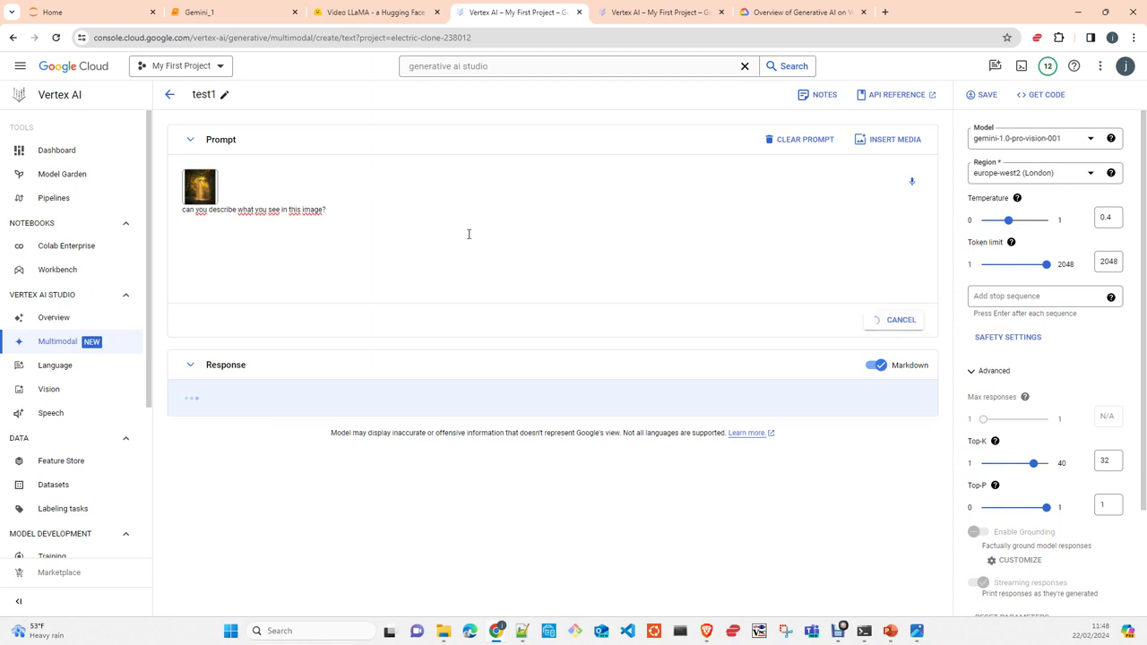
- Replace the English question with "puedes describir que ves en esta imagen?" and submit the prompt
left_click_drag(346, 212, 106, 216)
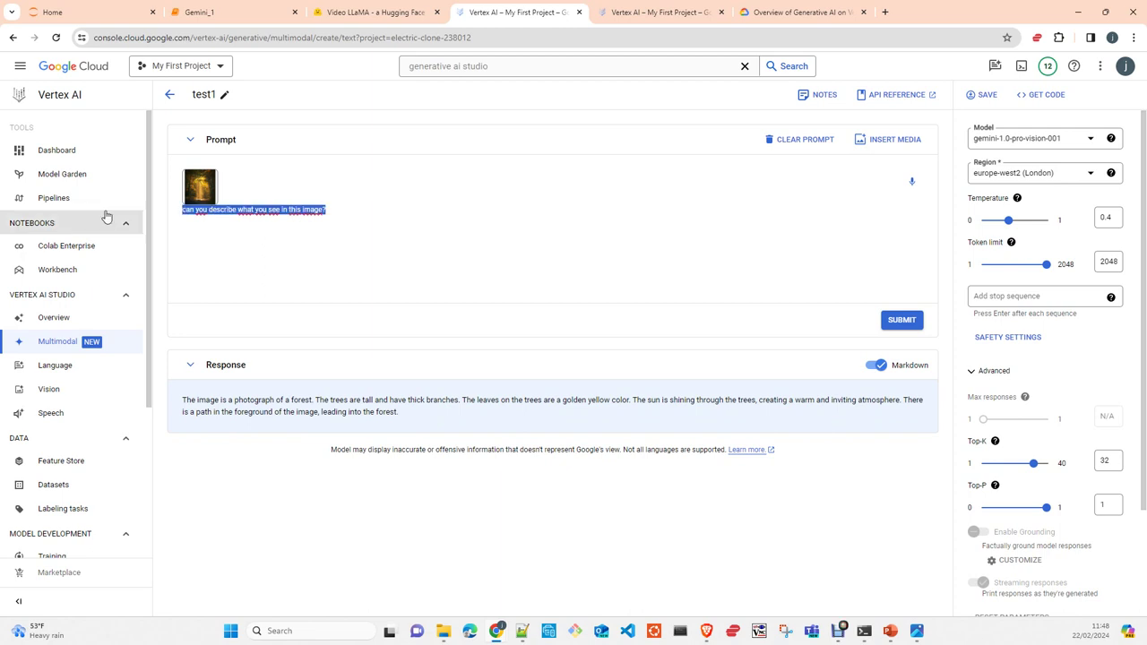
type("pue")
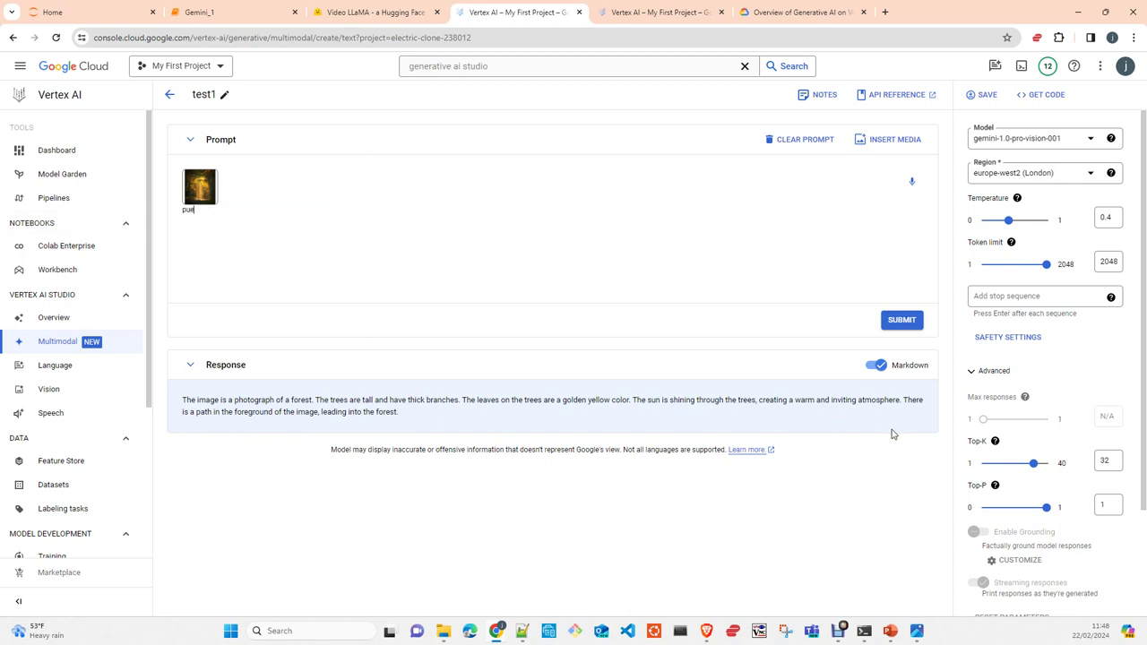
type("des dec")
type("i")
key("BackSpace")
key("BackSpace")
type("describir que ves en esta iuma")
key("BackSpace")
key("BackSpace")
type("magen?")
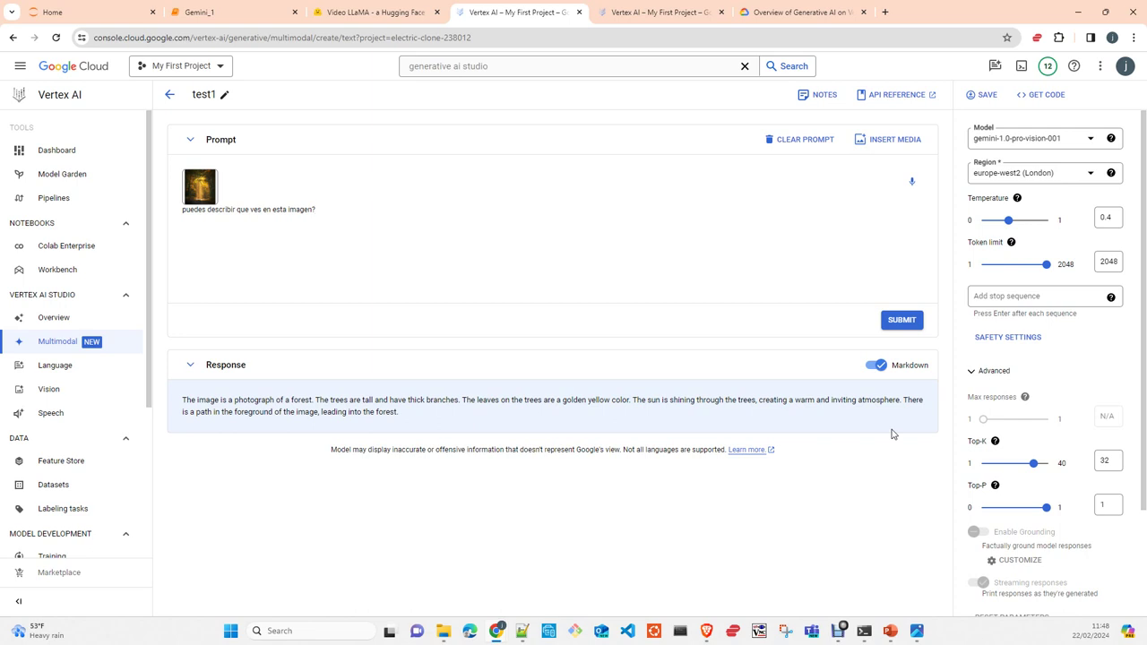
left_click(898, 322)
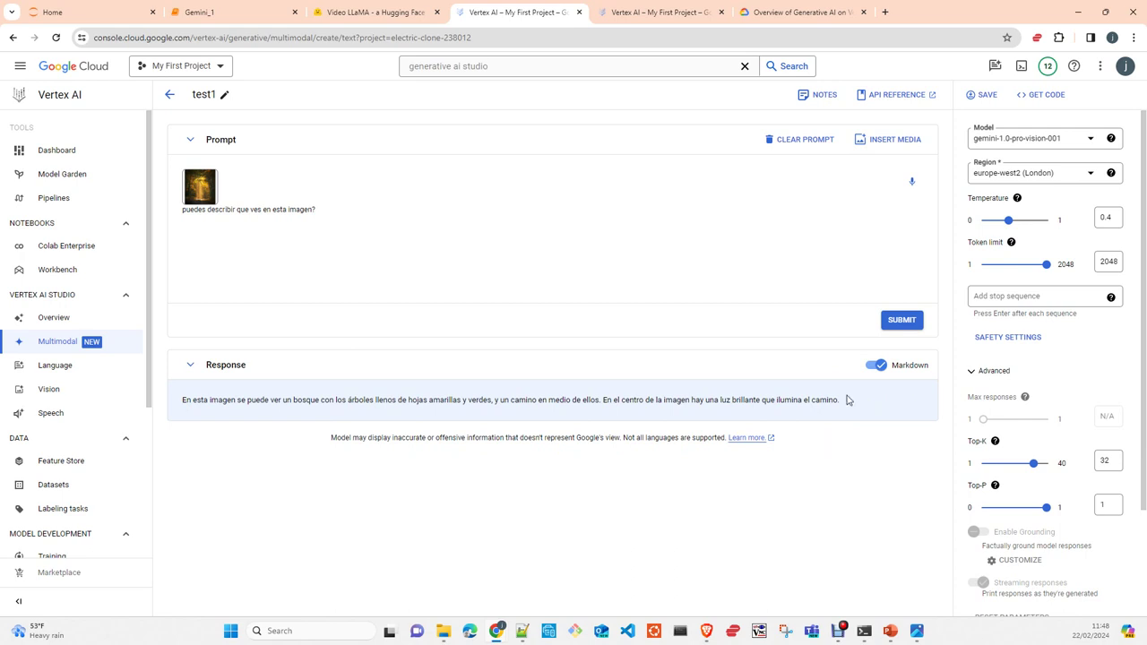
- Copy the whole Spanish response generated for the forest image
left_click_drag(844, 400, 182, 401)
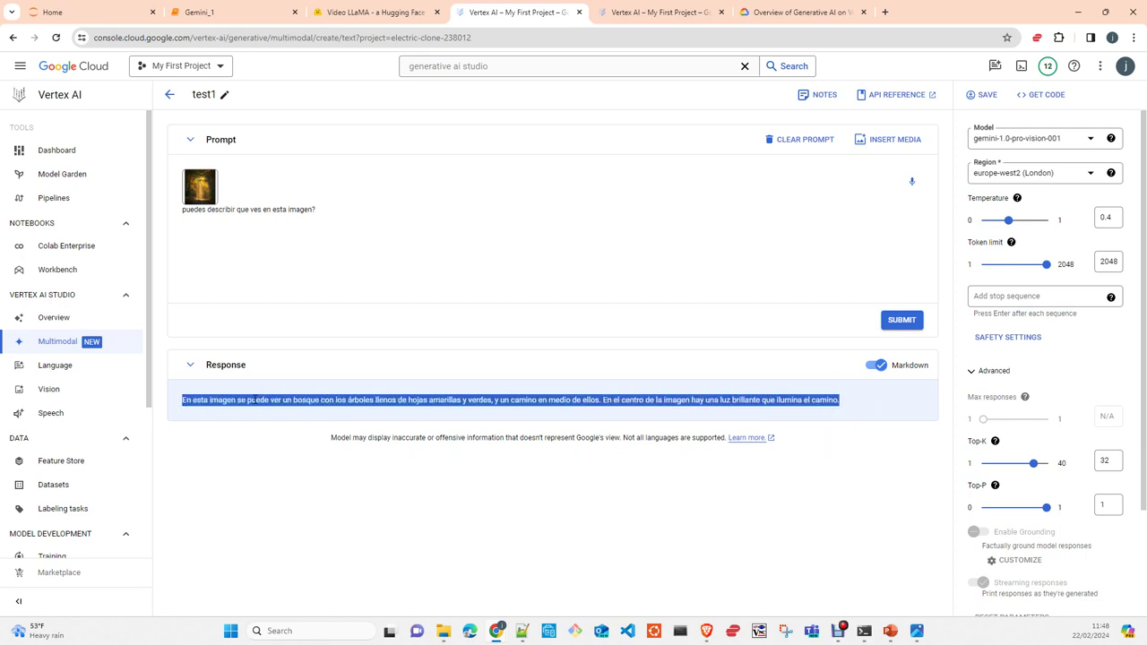
right_click(256, 395)
left_click(285, 414)
key("alt+Tab")
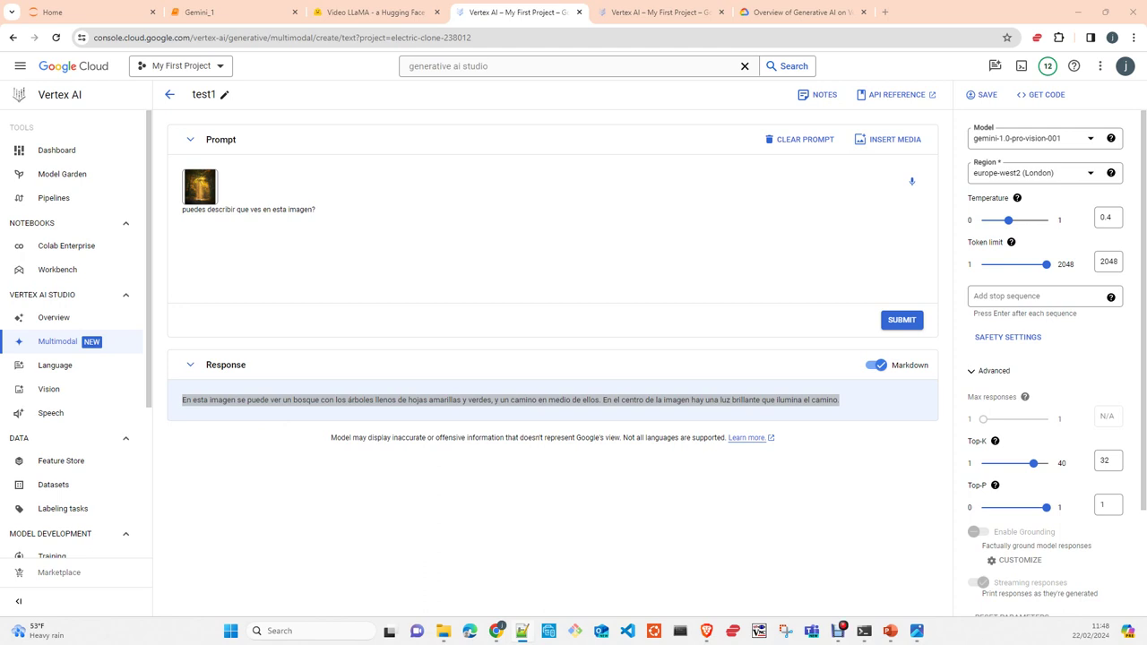
key("alt+Tab")
- Switch to the Gemini_1 notebook and compare its generate function's parameters with the test1 prompt's model settings
left_click(210, 18)
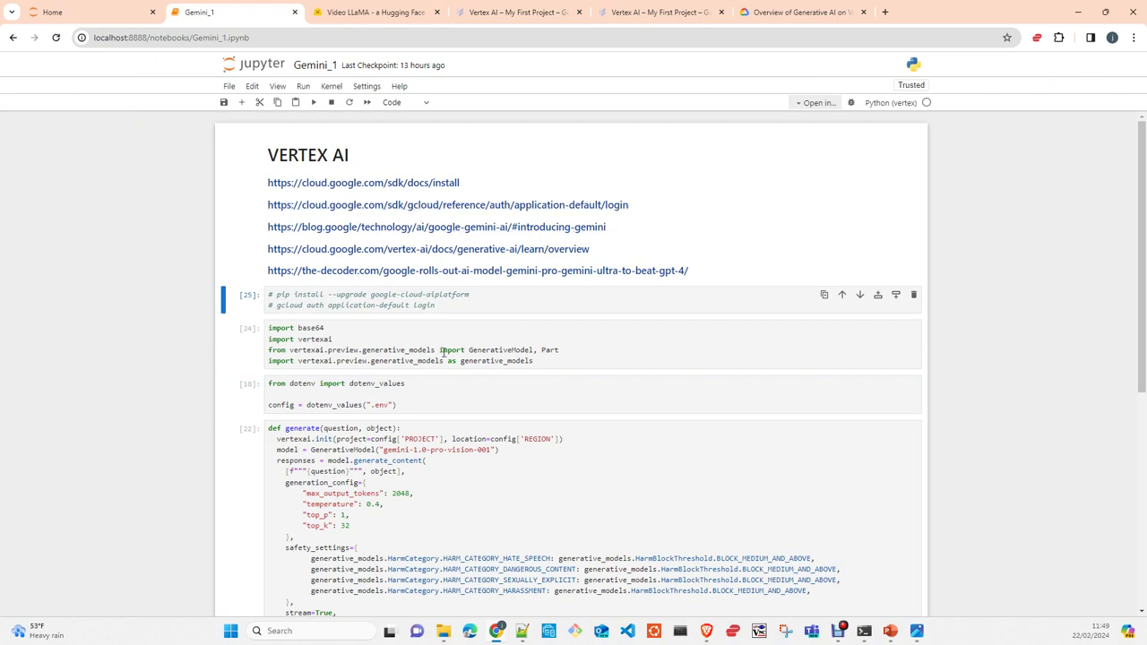
scroll(471, 330, "down", 1)
scroll(471, 330, "down", 1)
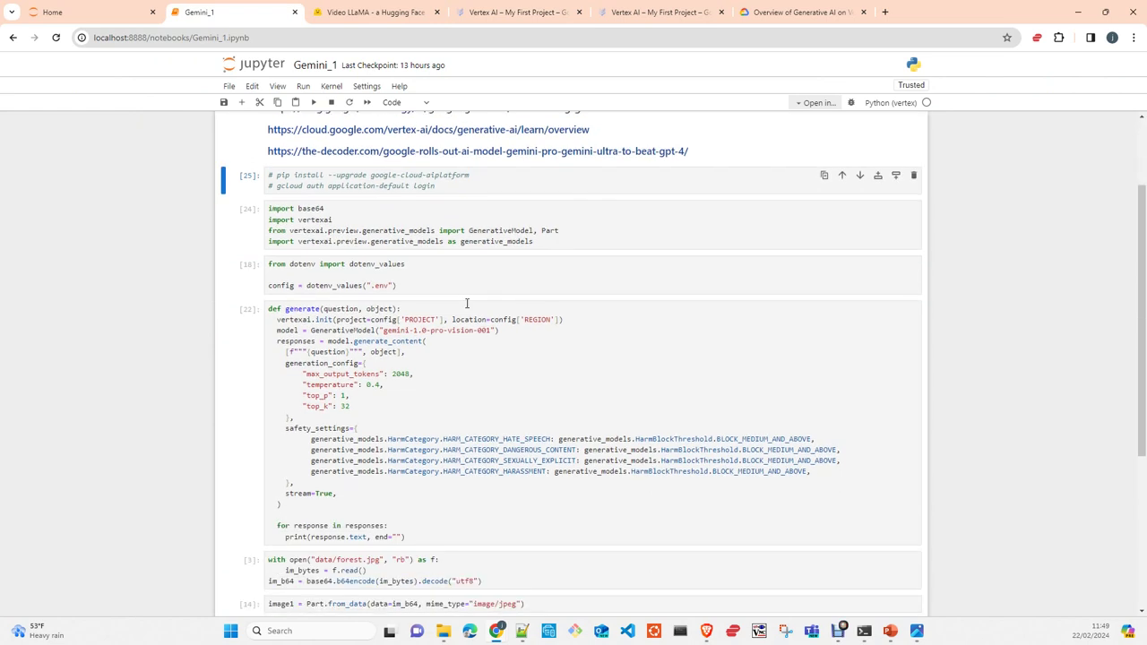
left_click(525, 15)
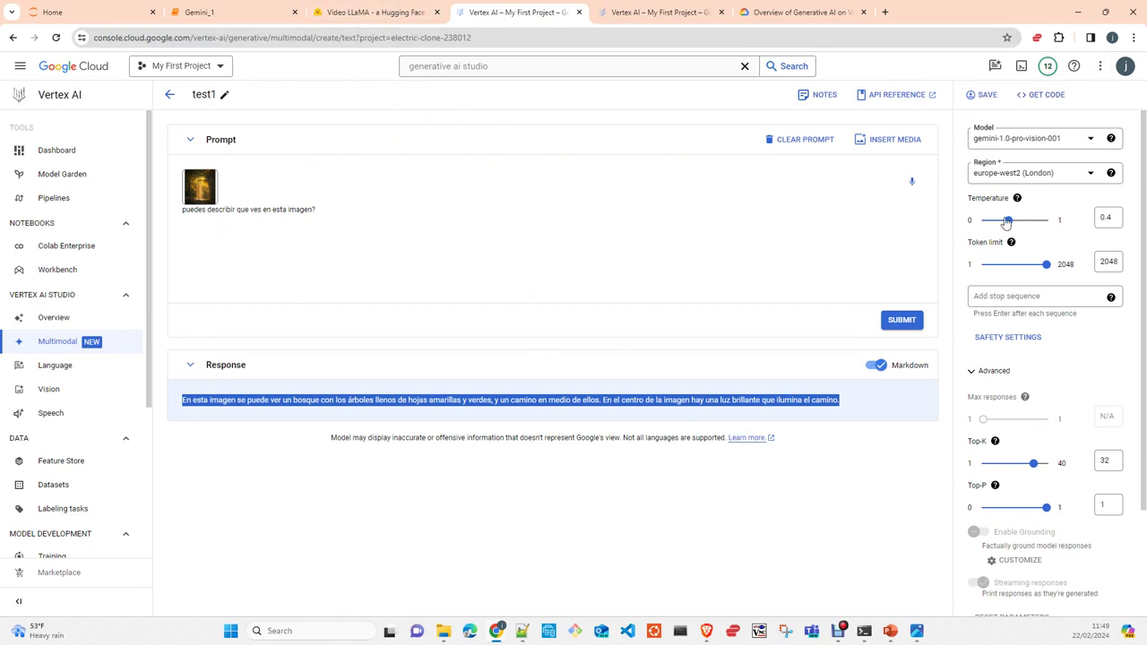
left_click(231, 18)
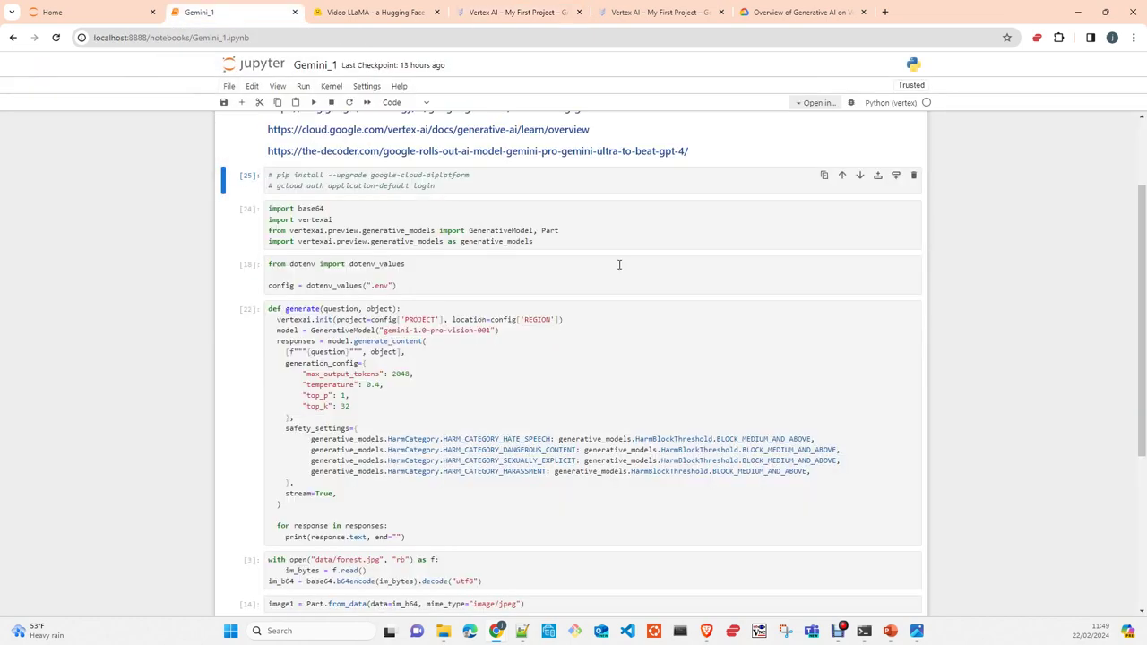
scroll(604, 248, "up", 2)
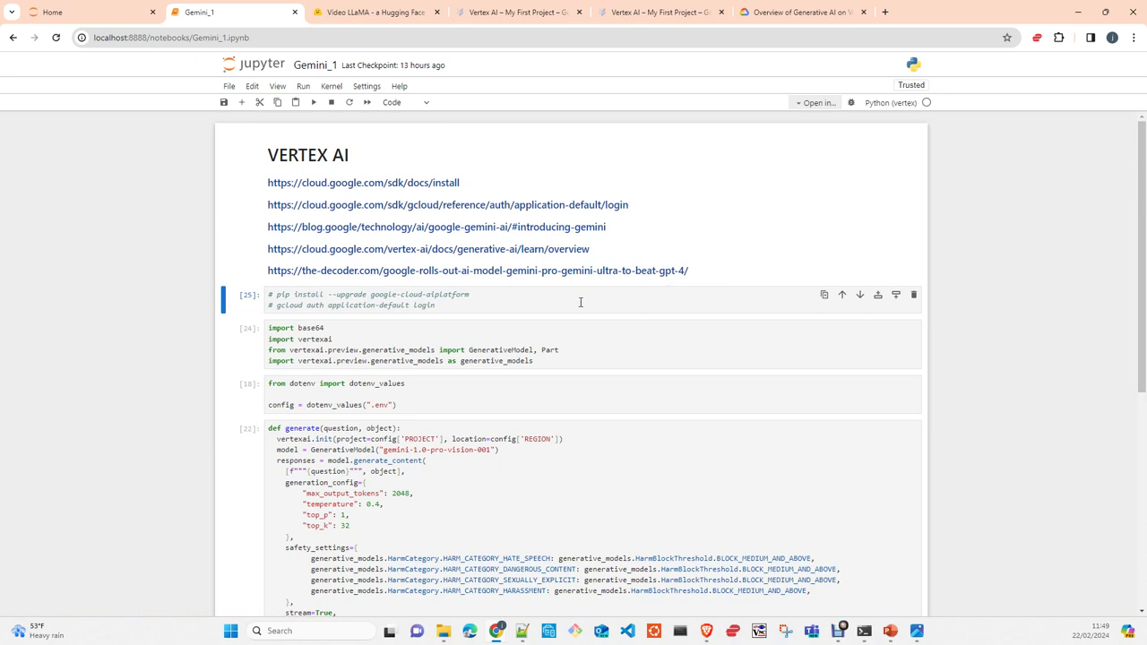
scroll(388, 323, "down", 1)
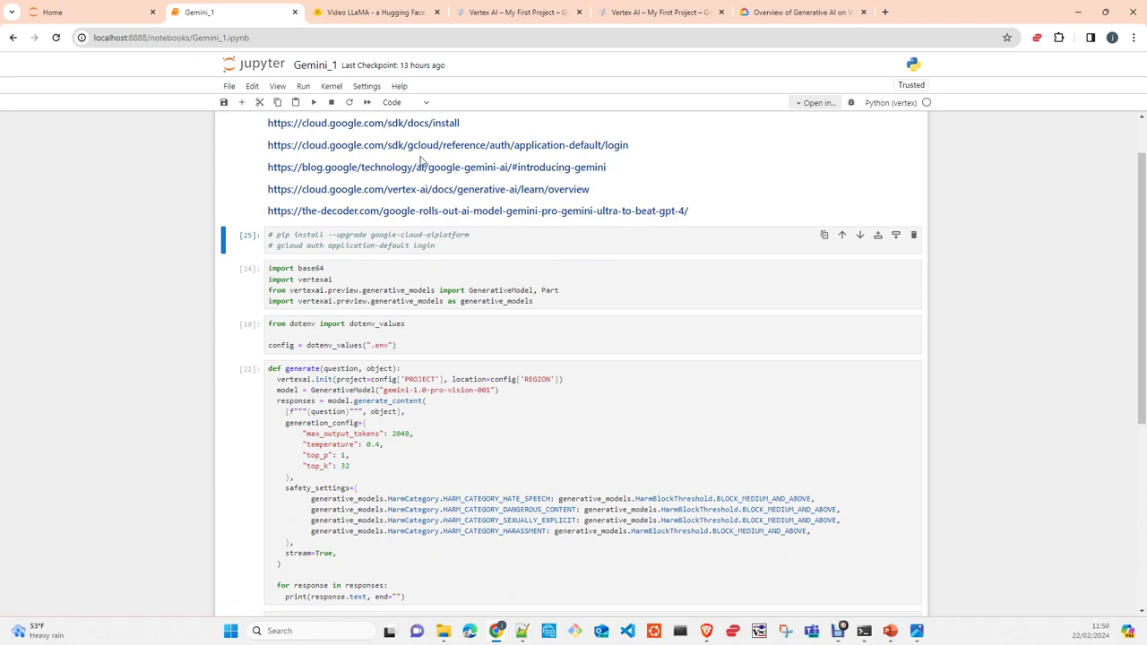
scroll(421, 212, "up", 1)
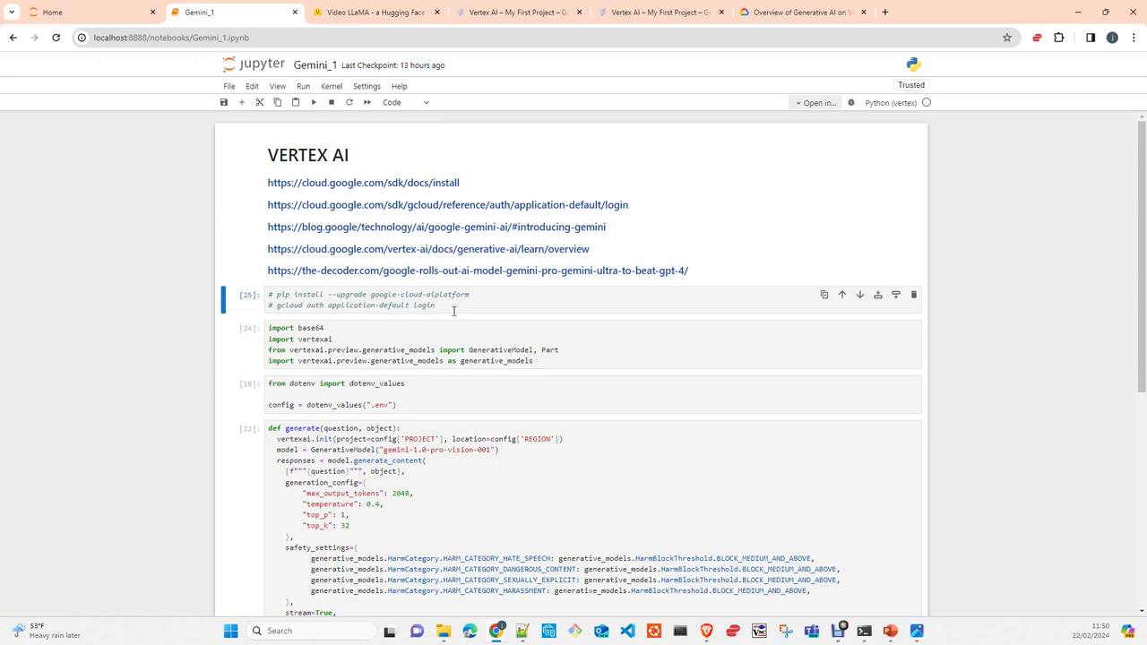
key("Left")
key("Left")
key("Left")
key("Left")
key("Left")
key("Left")
left_click(276, 306)
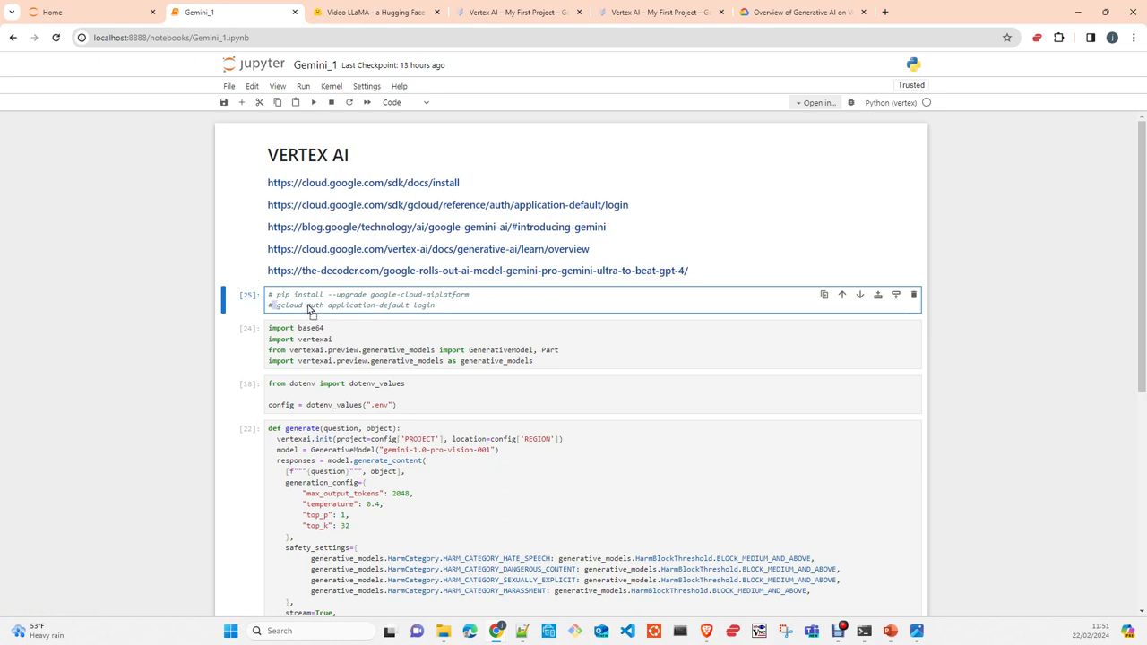
key("BackSpace")
- Review the notebook's imports, generate function, and the cells that describe forest.jpg and part1.mp4
scroll(560, 361, "down", 1)
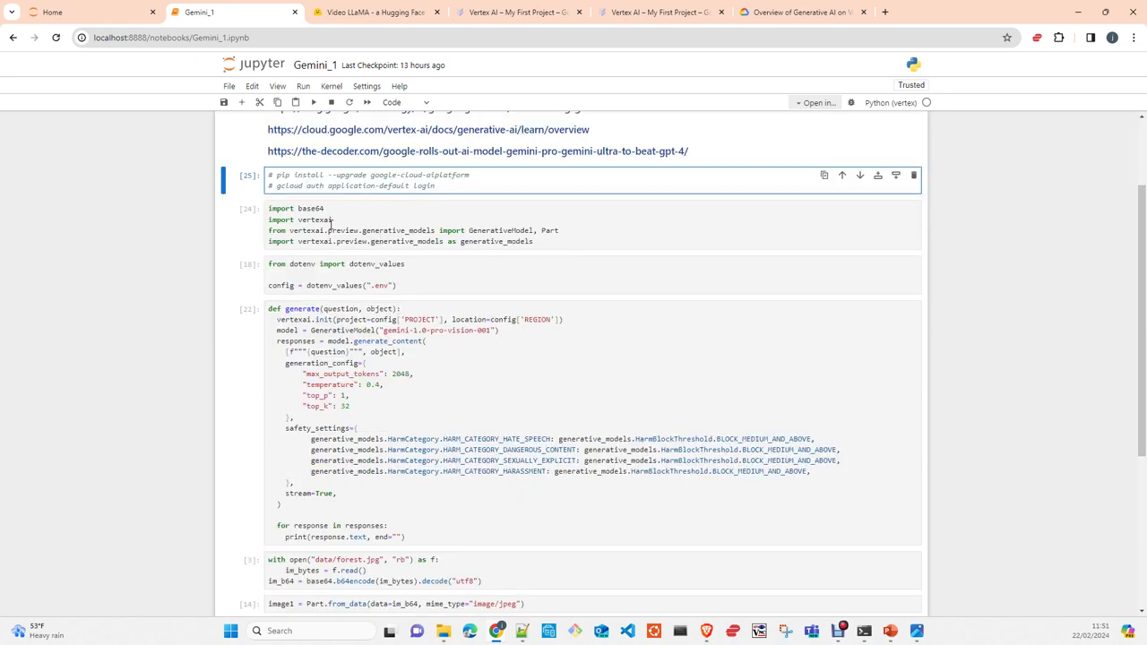
scroll(423, 287, "down", 1)
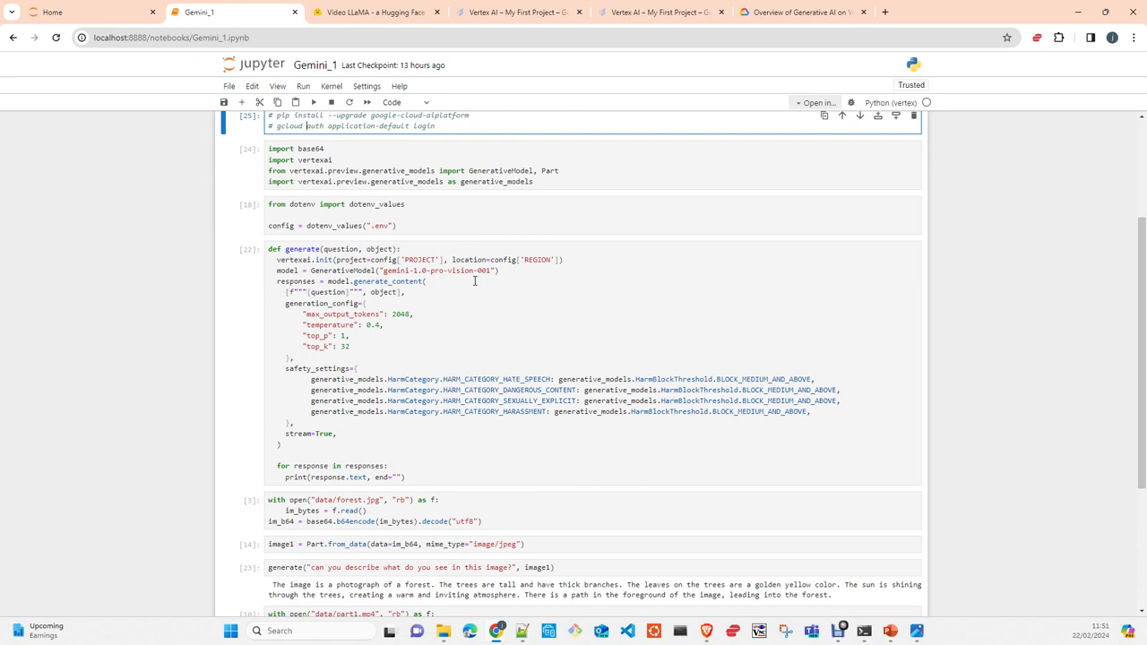
scroll(467, 266, "down", 1)
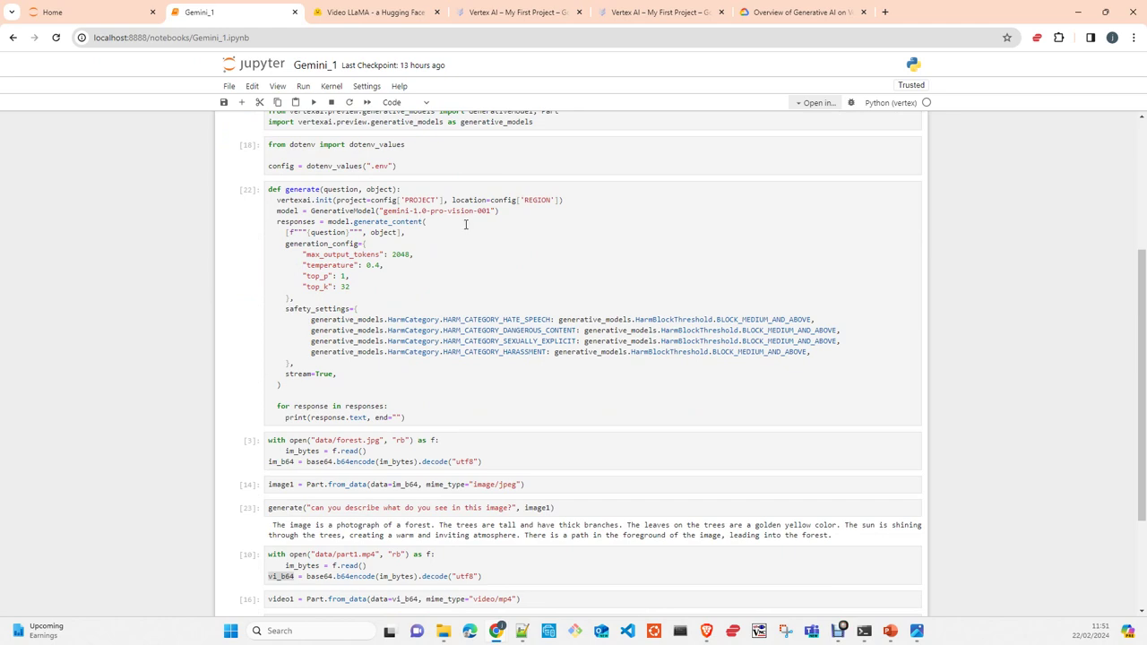
scroll(409, 259, "down", 1)
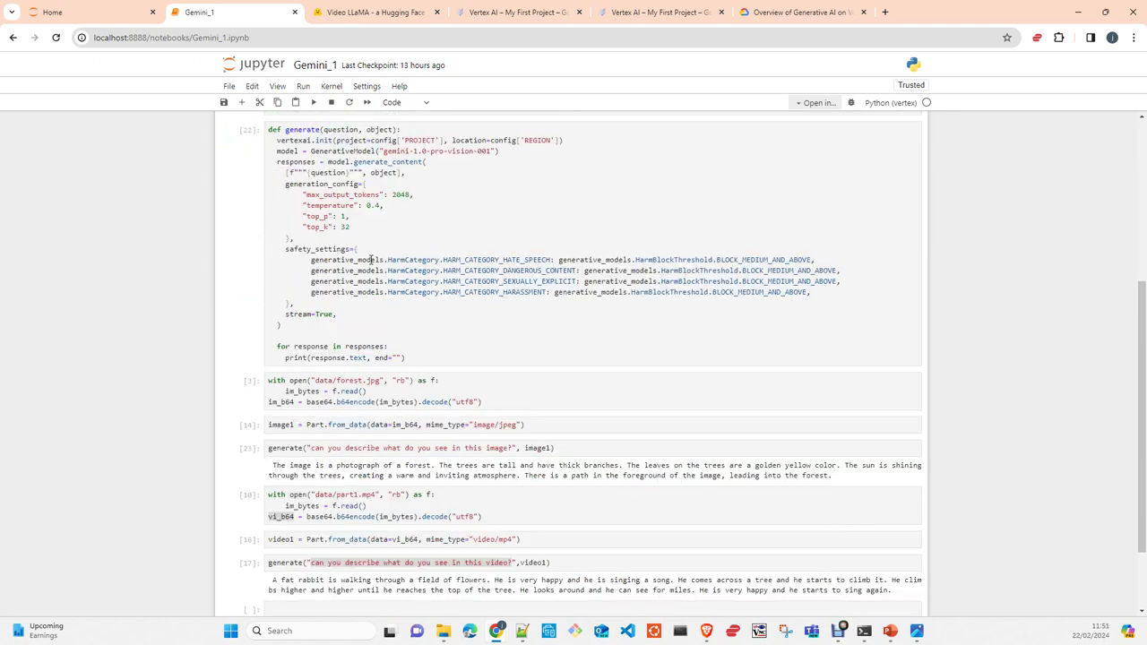
scroll(468, 236, "up", 5)
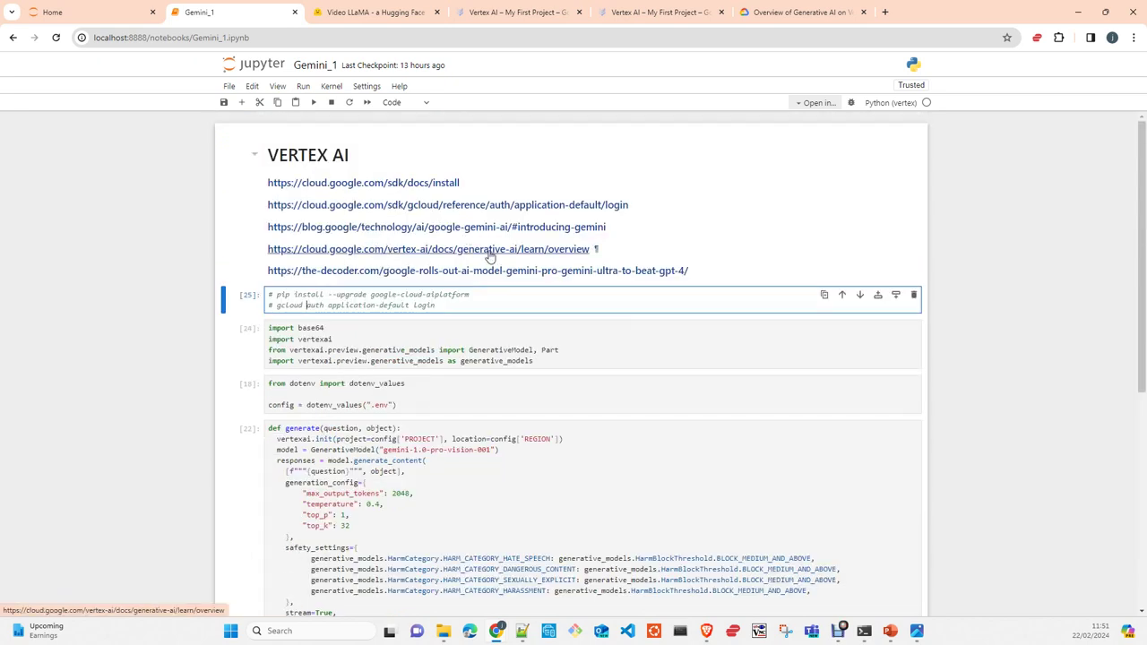
- Open the notebook's generative-ai/learn/overview link, examine the Generative AI workflow diagram, and return to the generate function in Gemini_1
left_click(489, 253)
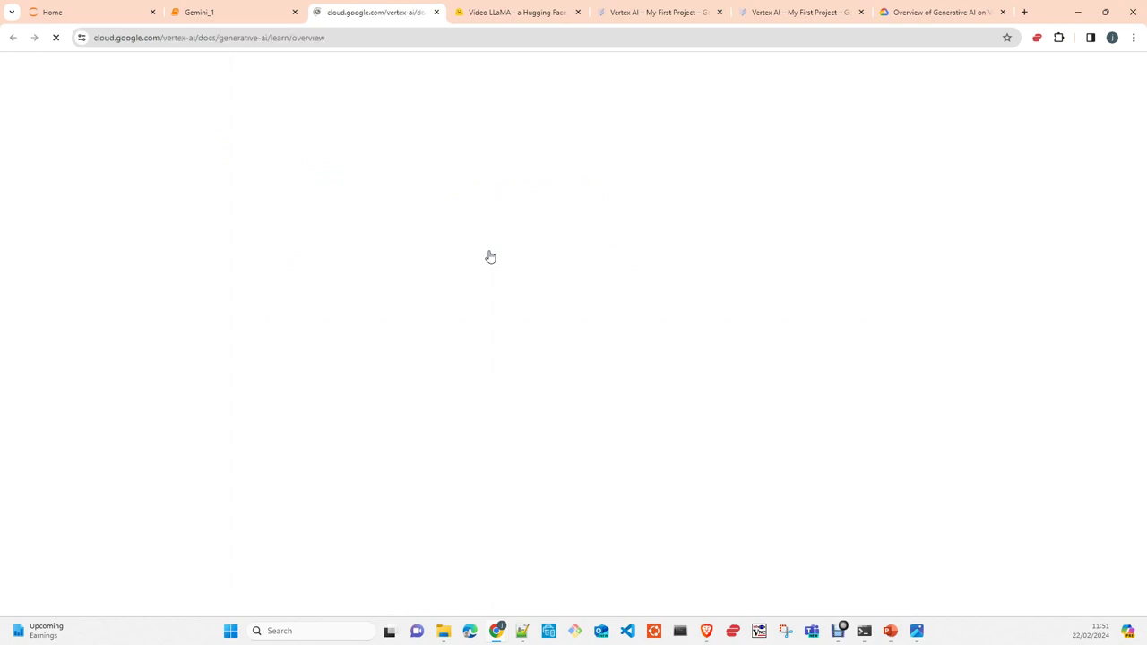
scroll(435, 291, "down", 5)
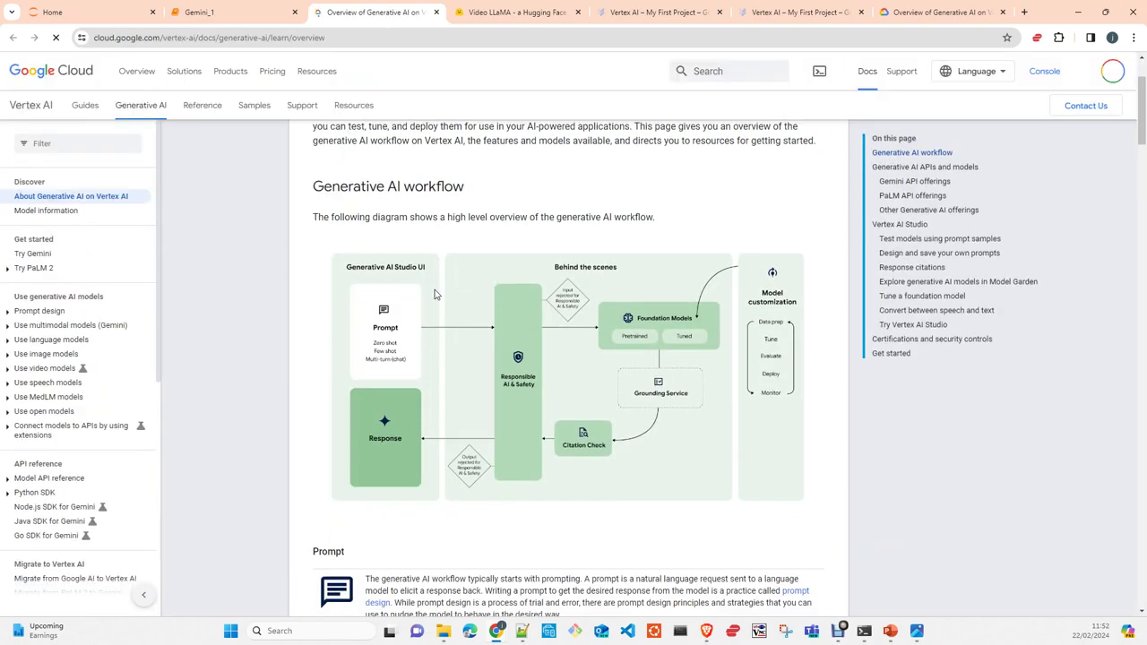
scroll(437, 288, "up", 1)
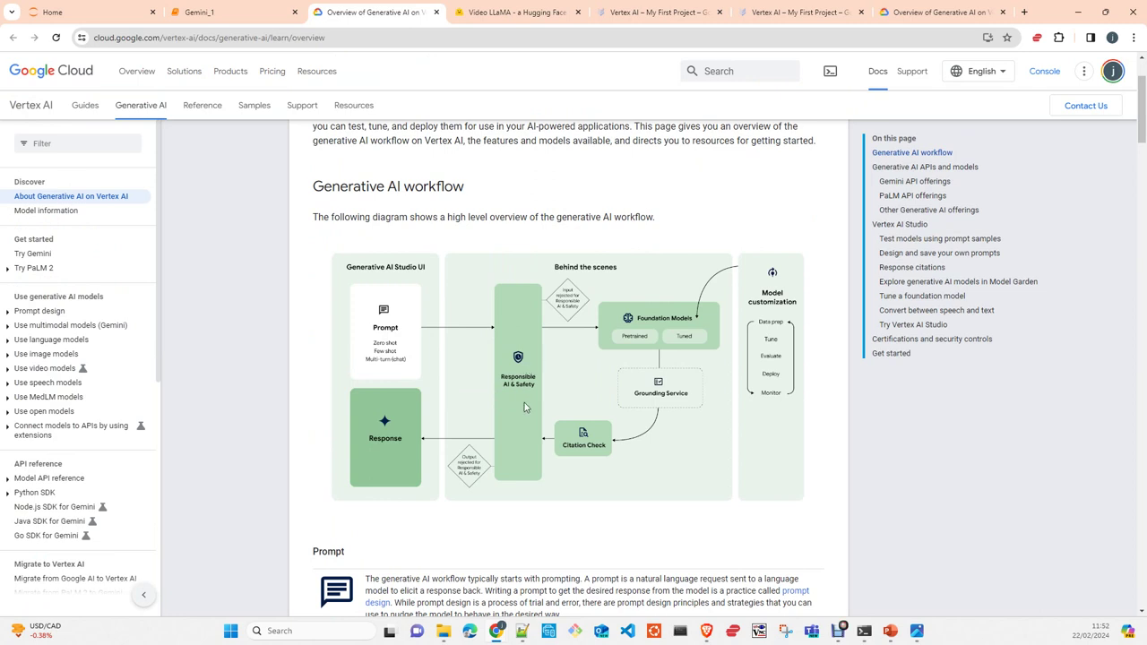
left_click(195, 14)
scroll(430, 350, "down", 2)
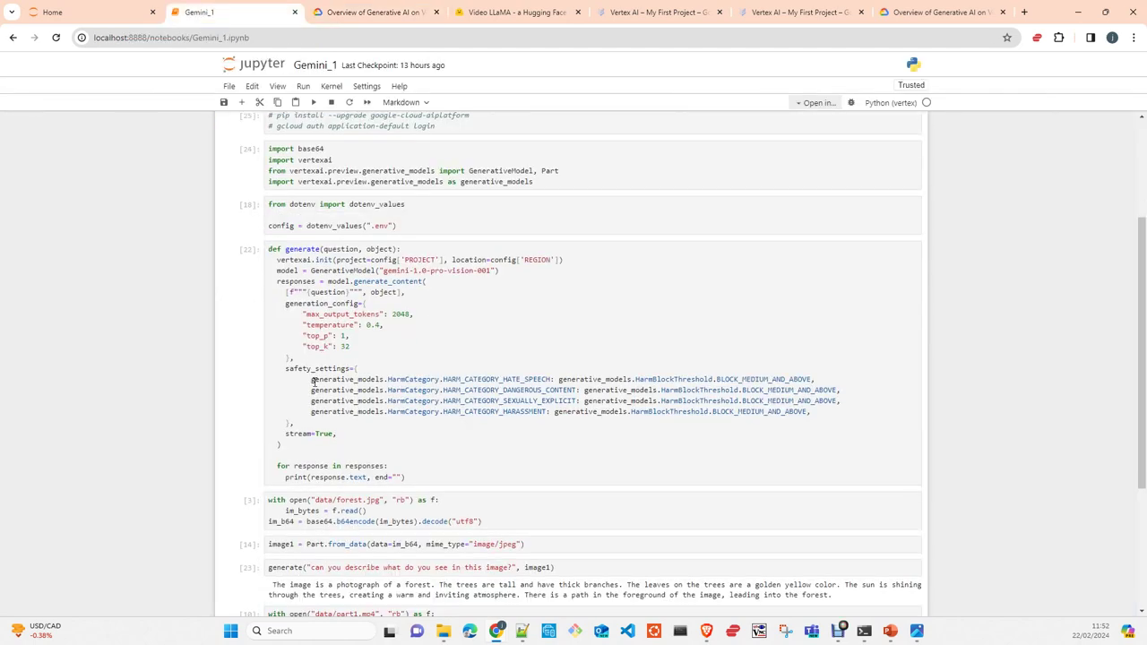